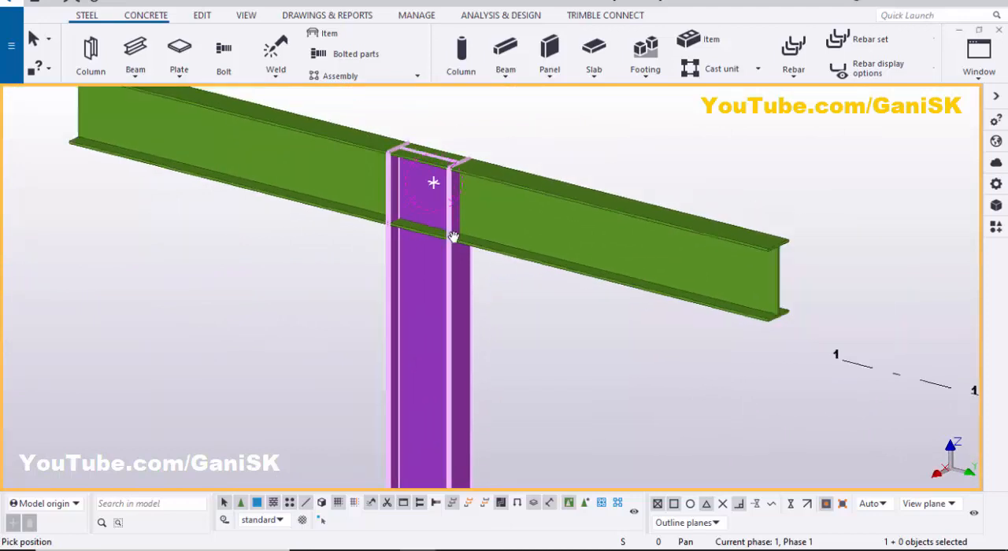
- Apply the Seating (39) connection with the column as the main part and the beam above it as the secondary part
{"action": "right_click", "coordinate": [545, 122]}
{"action": "left_click", "coordinate": [579, 127]}
{"action": "scroll", "coordinate": [536, 182], "scroll_direction": "down", "scroll_amount": 3}
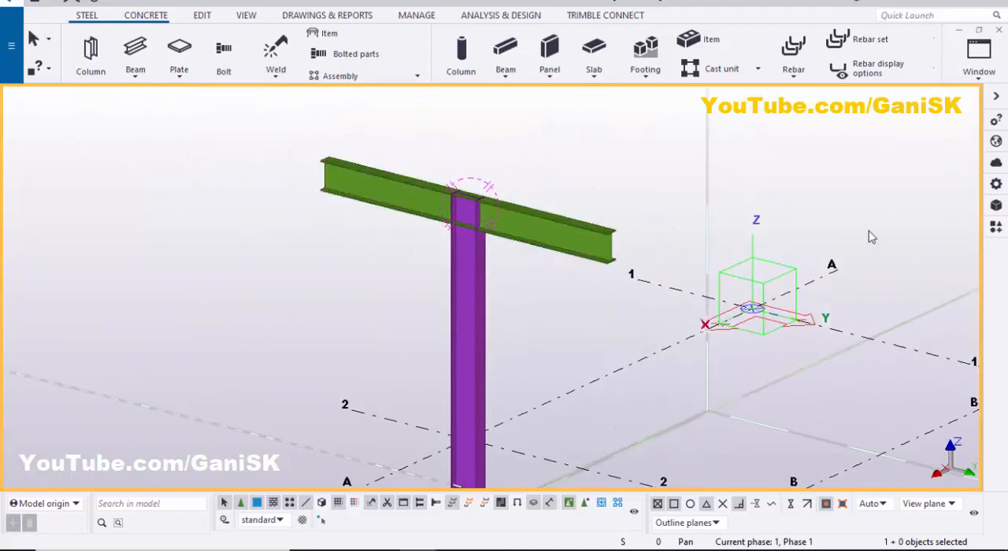
{"action": "left_click", "coordinate": [996, 235]}
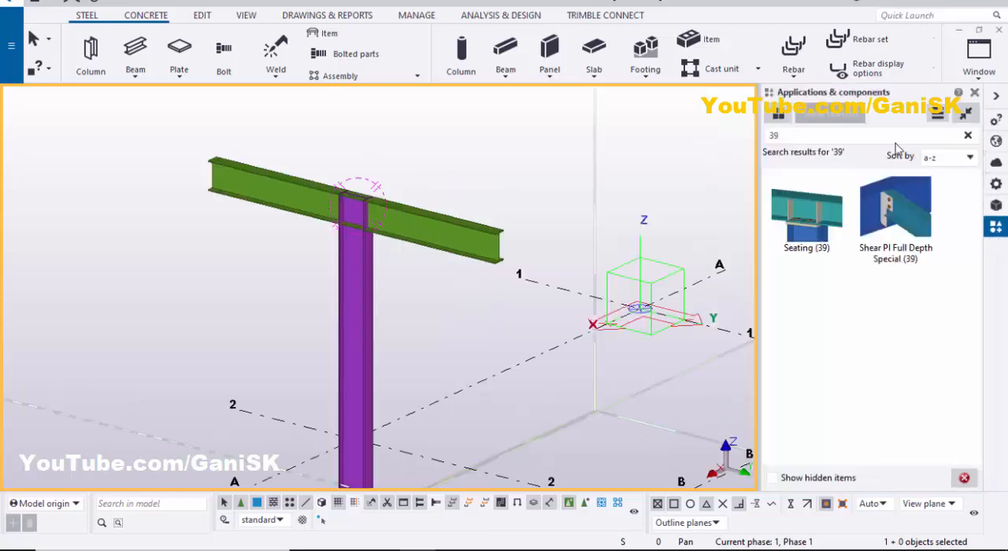
{"action": "left_click", "coordinate": [773, 136]}
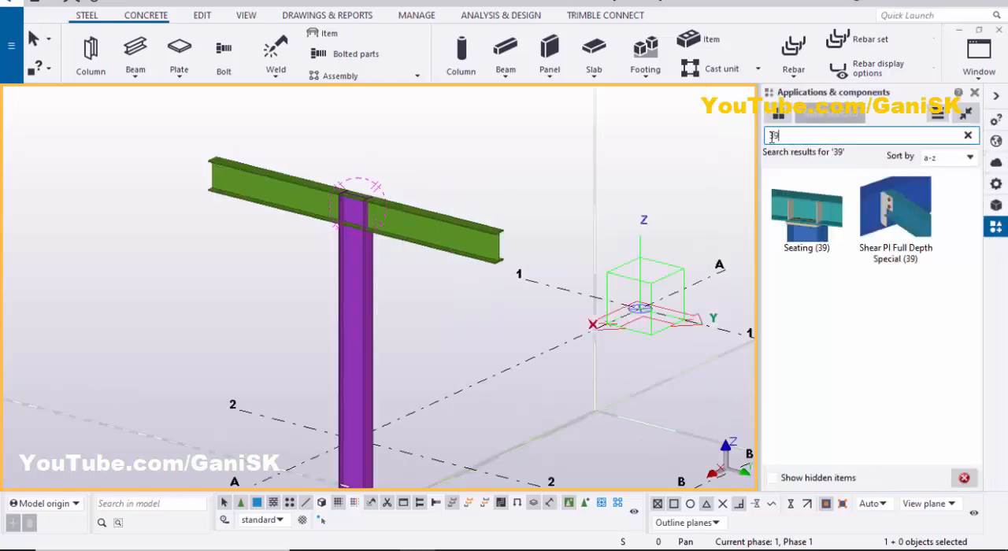
{"action": "left_click", "coordinate": [813, 229]}
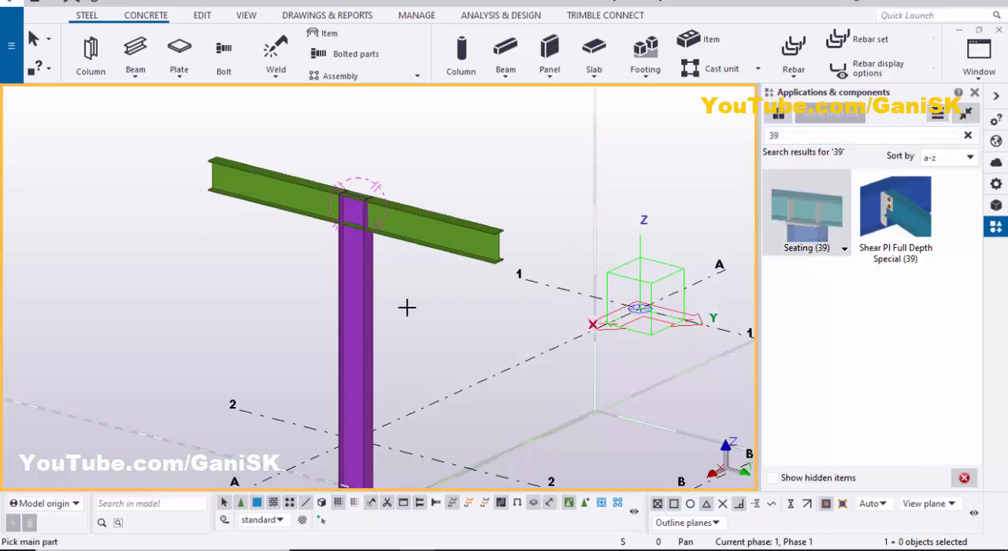
{"action": "scroll", "coordinate": [367, 271], "scroll_direction": "up", "scroll_amount": 2}
{"action": "left_click", "coordinate": [374, 249]}
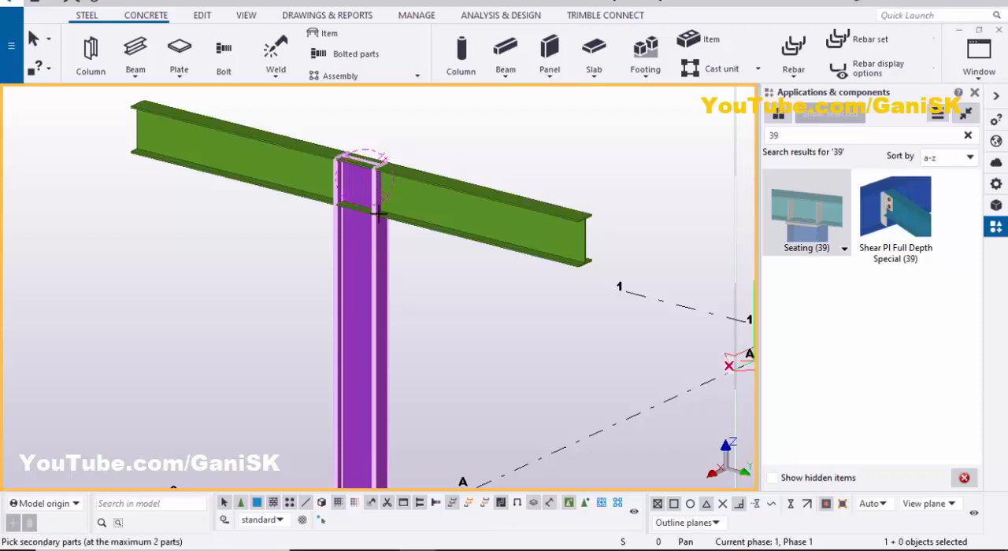
{"action": "left_click", "coordinate": [440, 203]}
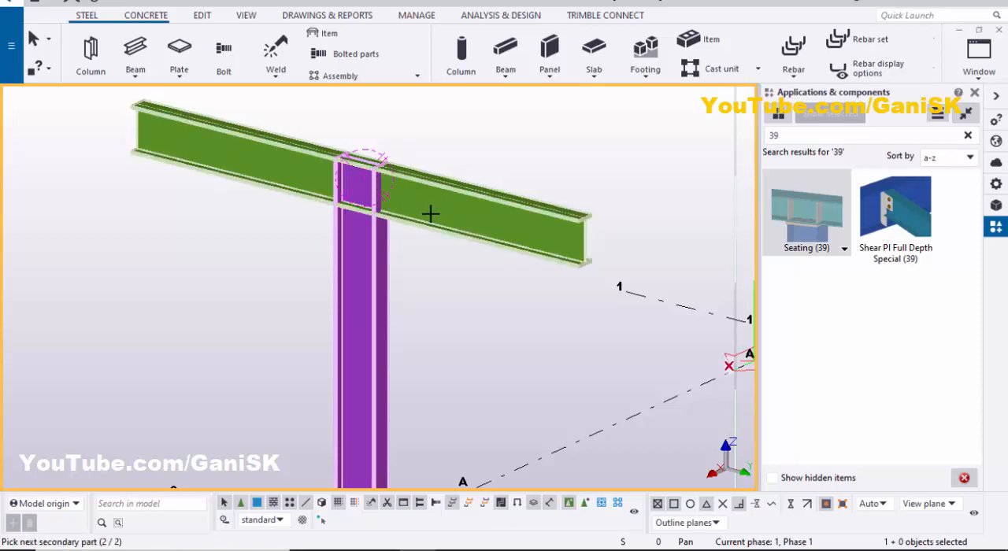
{"action": "middle_click", "coordinate": [432, 213]}
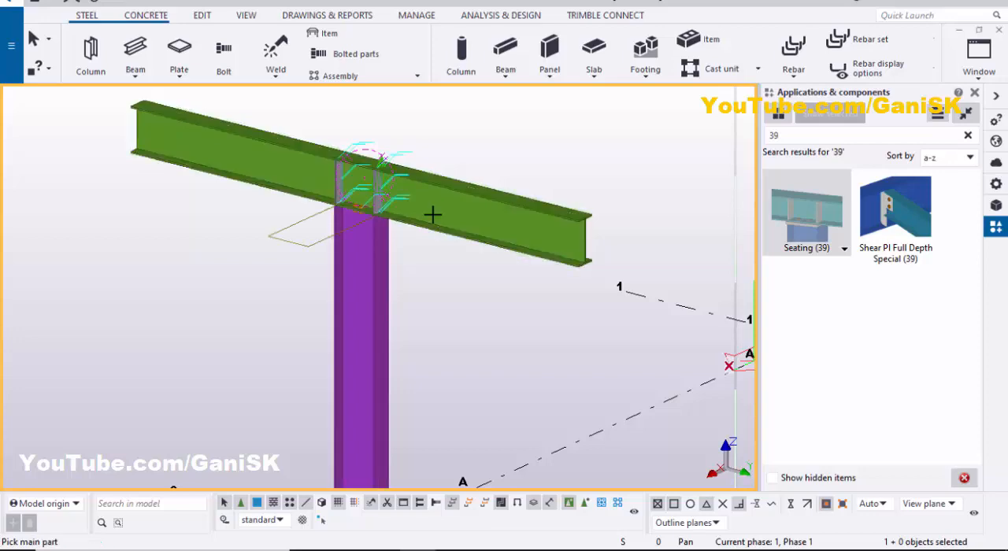
- End the connection command, redraw the view to clear the temporary graphics and close the component catalog
{"action": "scroll", "coordinate": [378, 223], "scroll_direction": "up", "scroll_amount": 5}
{"action": "scroll", "coordinate": [360, 210], "scroll_direction": "down", "scroll_amount": 3}
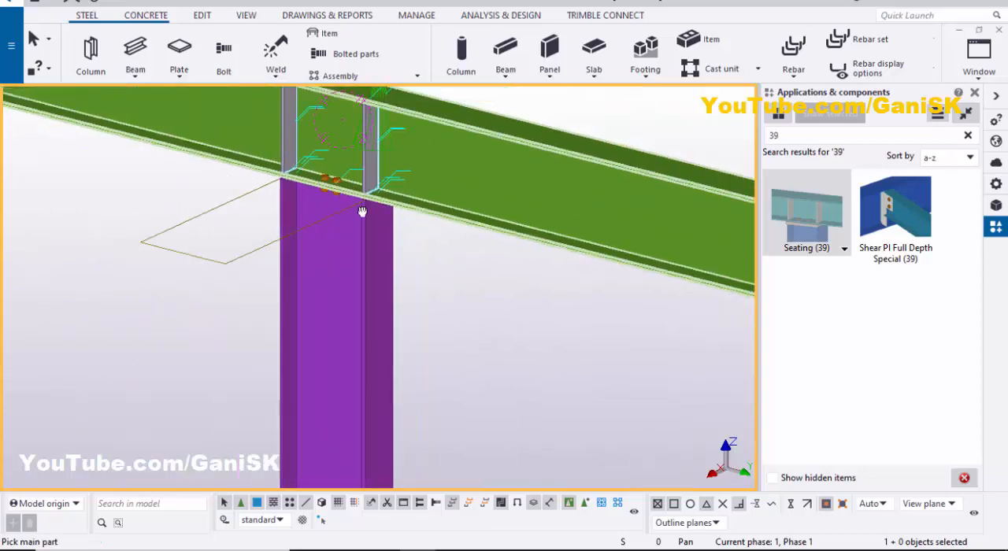
{"action": "scroll", "coordinate": [361, 210], "scroll_direction": "up", "scroll_amount": 3}
{"action": "scroll", "coordinate": [341, 253], "scroll_direction": "up", "scroll_amount": 2}
{"action": "scroll", "coordinate": [338, 259], "scroll_direction": "down", "scroll_amount": 5}
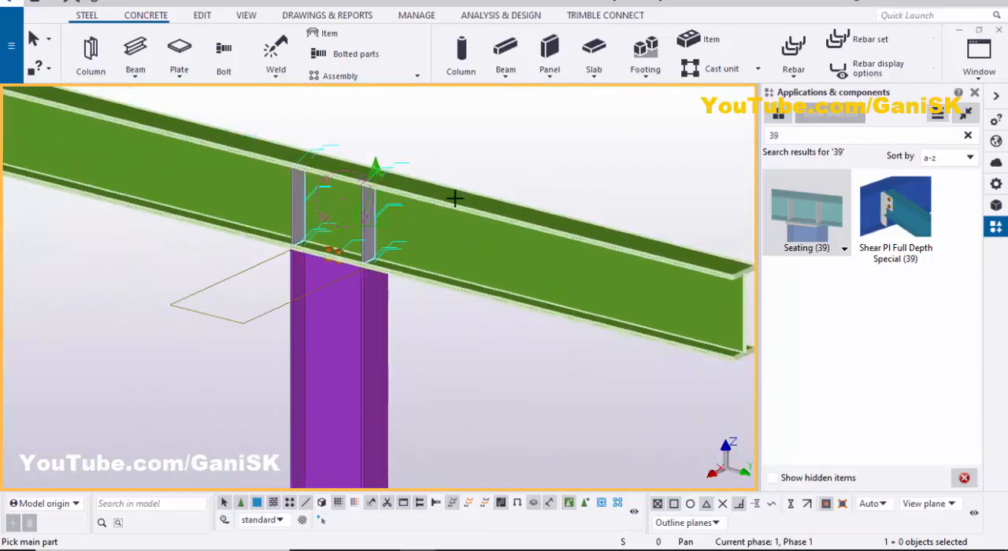
{"action": "right_click", "coordinate": [476, 137]}
{"action": "left_click", "coordinate": [486, 145]}
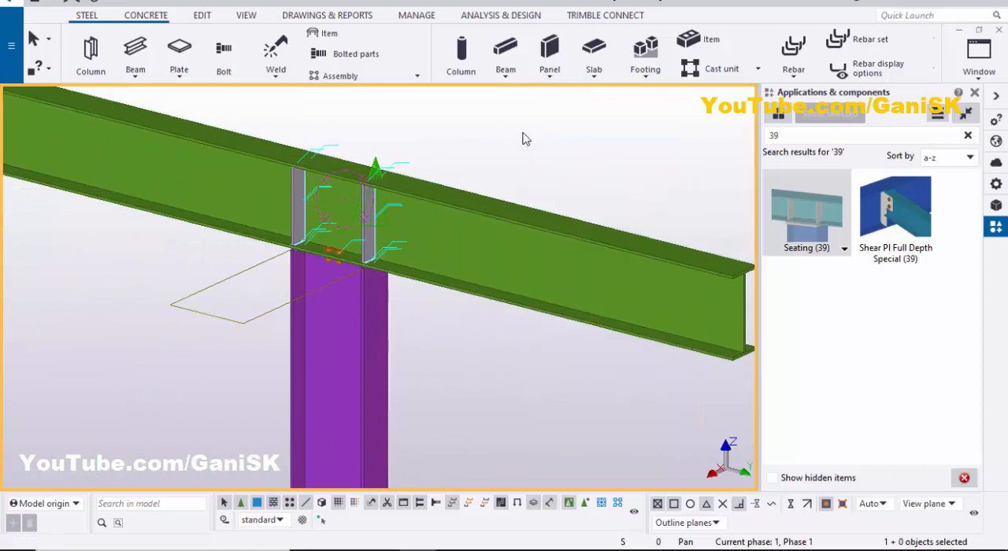
{"action": "right_click", "coordinate": [523, 137]}
{"action": "left_click", "coordinate": [557, 201]}
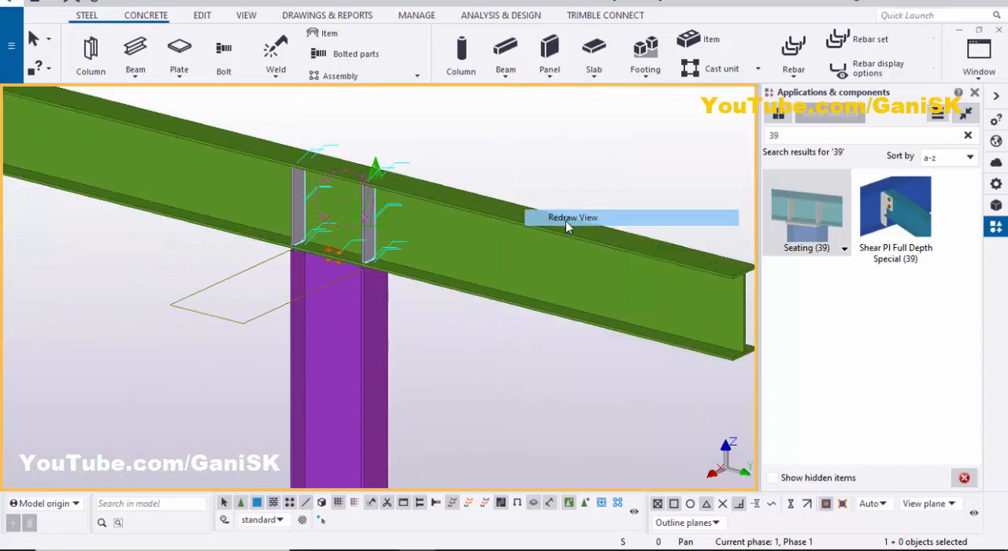
{"action": "left_click", "coordinate": [976, 92]}
- Open the properties of the seating connection from its bolts at the beam-to-column joint
{"action": "scroll", "coordinate": [764, 208], "scroll_direction": "down", "scroll_amount": 3}
{"action": "scroll", "coordinate": [584, 258], "scroll_direction": "up", "scroll_amount": 1}
{"action": "middle_click_drag", "start_coordinate": [650, 239], "coordinate": [761, 189], "text": "ctrl"}
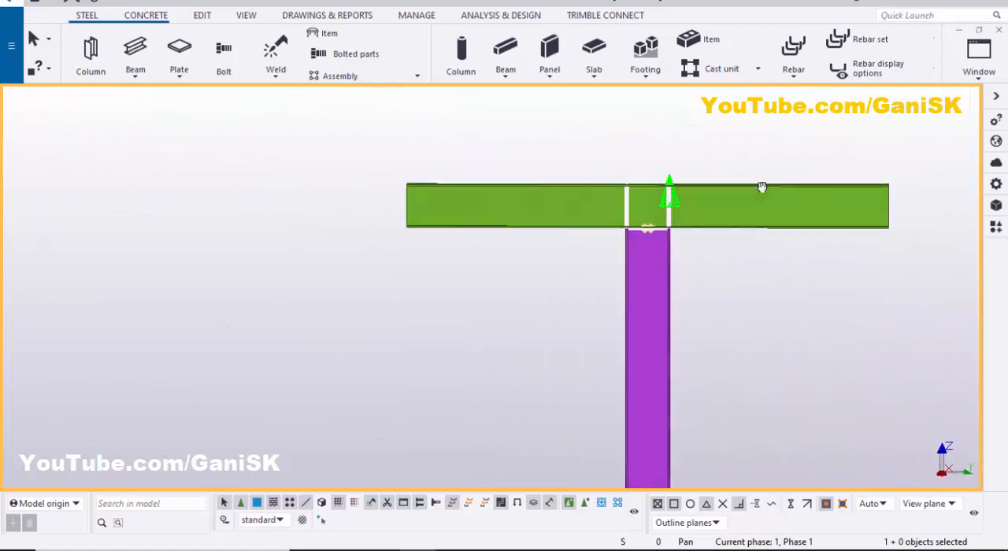
{"action": "scroll", "coordinate": [598, 244], "scroll_direction": "up", "scroll_amount": 3}
{"action": "middle_click_drag", "start_coordinate": [686, 241], "coordinate": [732, 156], "text": "ctrl"}
{"action": "scroll", "coordinate": [749, 220], "scroll_direction": "up", "scroll_amount": 4}
{"action": "scroll", "coordinate": [754, 227], "scroll_direction": "down", "scroll_amount": 2}
{"action": "middle_click_drag", "start_coordinate": [754, 226], "coordinate": [620, 317], "text": "ctrl"}
{"action": "scroll", "coordinate": [714, 237], "scroll_direction": "up", "scroll_amount": 3}
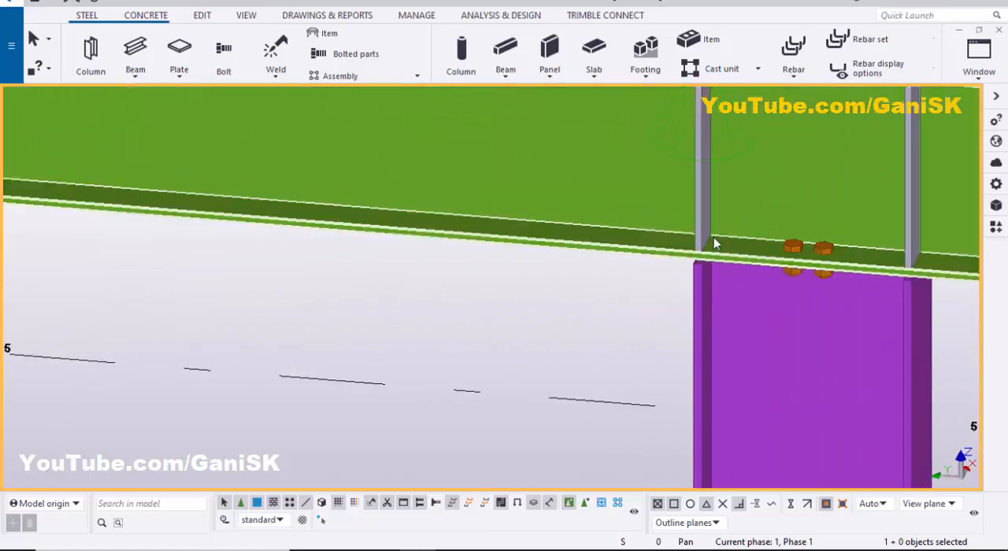
{"action": "middle_click_drag", "start_coordinate": [714, 237], "coordinate": [847, 287], "text": "ctrl"}
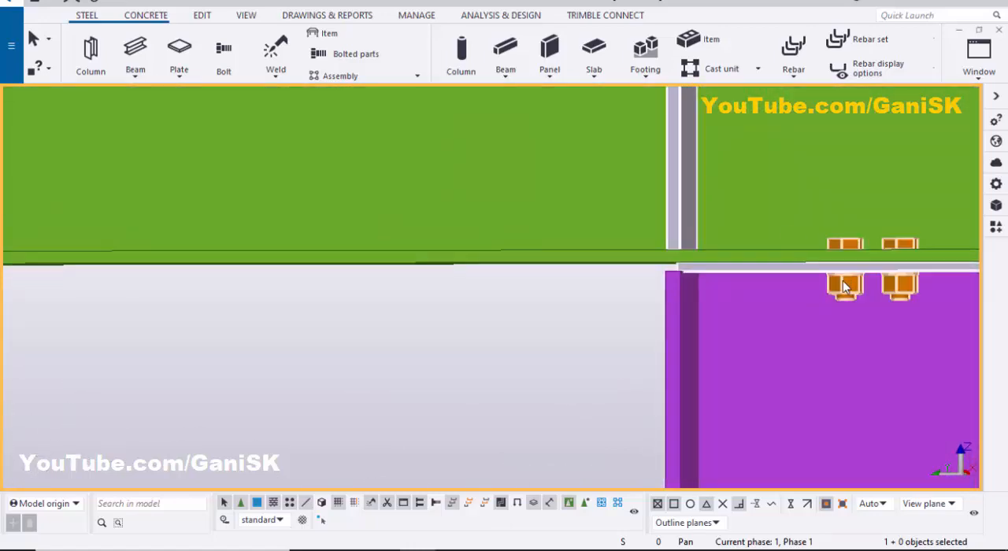
{"action": "double_click", "coordinate": [845, 286]}
- Examine the seat plate, bolts and stiffeners at the joint from the side and from below
{"action": "scroll", "coordinate": [762, 287], "scroll_direction": "down", "scroll_amount": 3}
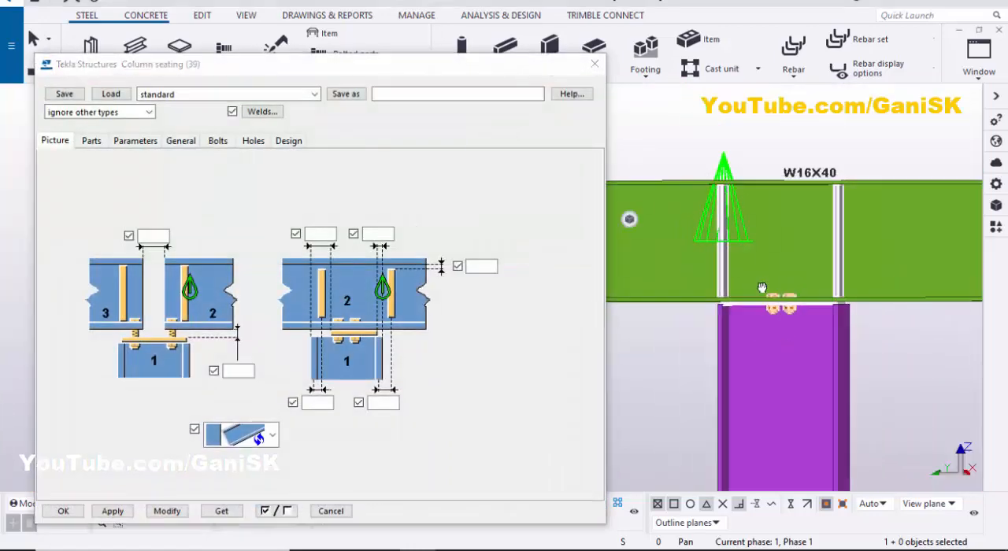
{"action": "middle_click_drag", "start_coordinate": [762, 287], "coordinate": [894, 365], "text": "ctrl"}
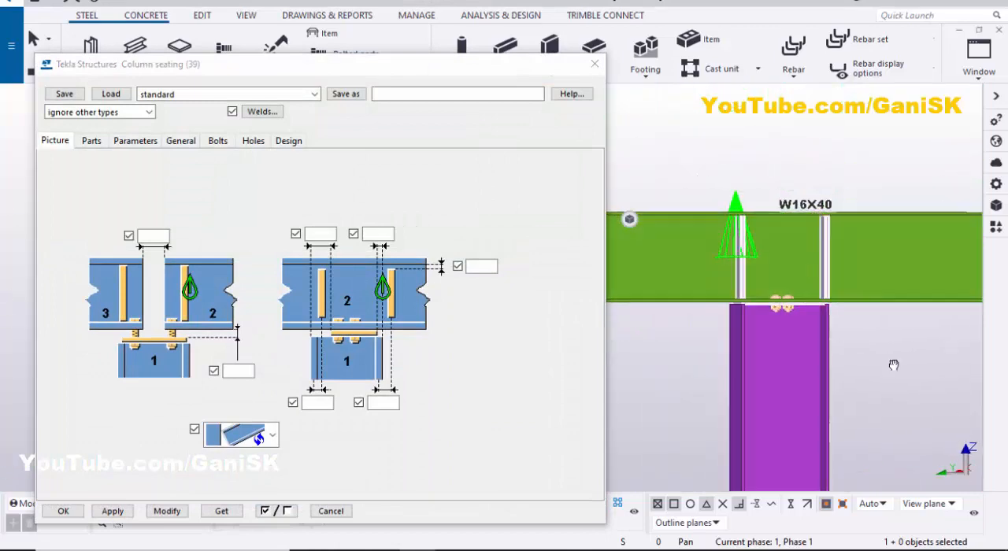
{"action": "scroll", "coordinate": [804, 331], "scroll_direction": "up", "scroll_amount": 3}
{"action": "middle_click_drag", "start_coordinate": [720, 342], "coordinate": [781, 210], "text": "ctrl"}
{"action": "scroll", "coordinate": [781, 210], "scroll_direction": "up", "scroll_amount": 1}
{"action": "scroll", "coordinate": [835, 315], "scroll_direction": "down", "scroll_amount": 1}
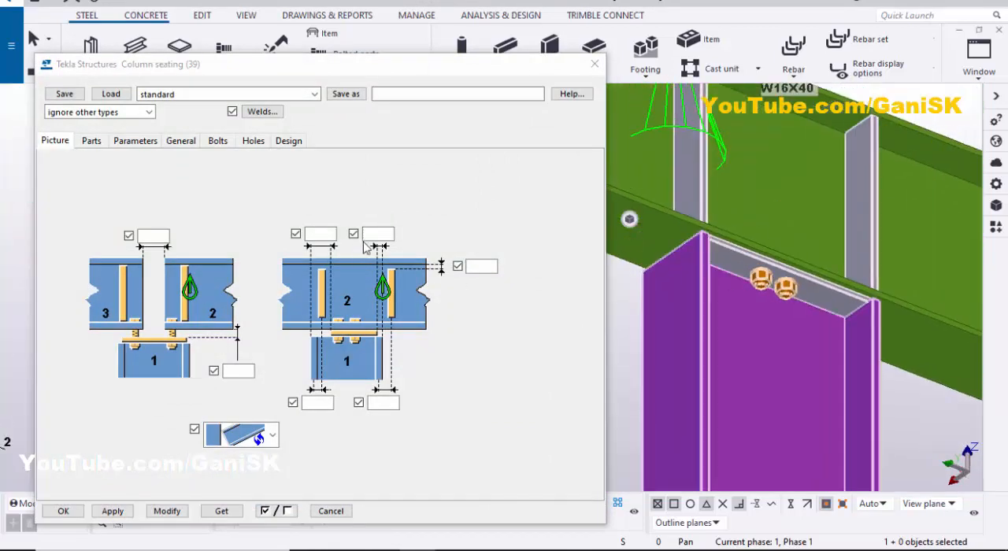
{"action": "middle_click_drag", "start_coordinate": [887, 281], "coordinate": [857, 290], "text": "ctrl"}
{"action": "scroll", "coordinate": [706, 265], "scroll_direction": "up", "scroll_amount": 4}
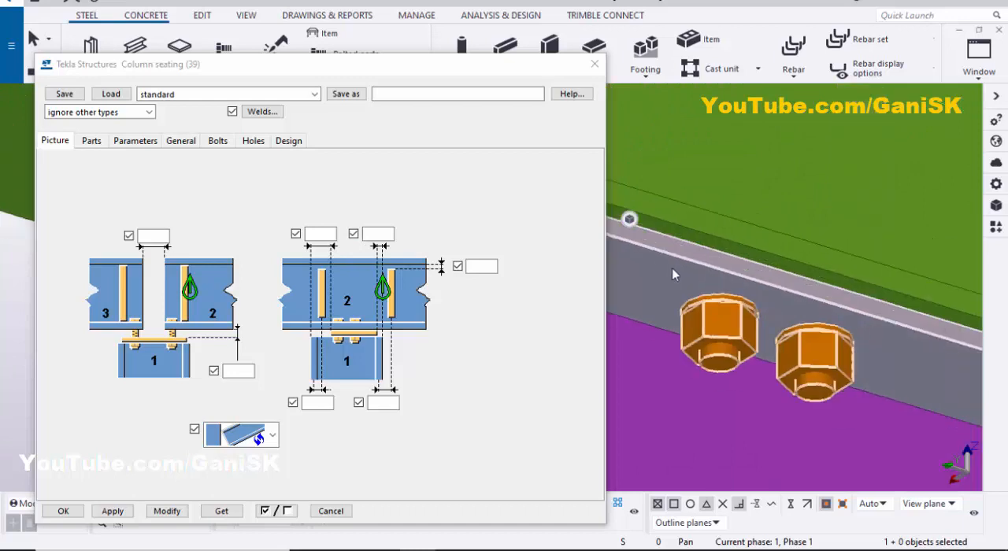
{"action": "middle_click_drag", "start_coordinate": [672, 268], "coordinate": [715, 251], "text": "ctrl"}
{"action": "scroll", "coordinate": [723, 249], "scroll_direction": "down", "scroll_amount": 2}
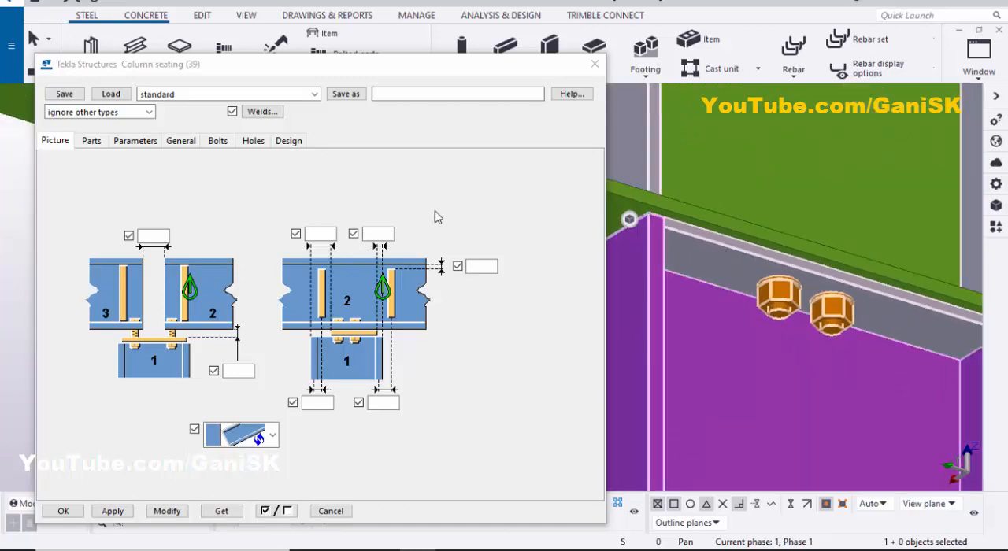
- Set the end plate to 1/2" thick, 8" wide and 1'-6" high, and apply the change to the connection
{"action": "left_click", "coordinate": [92, 142]}
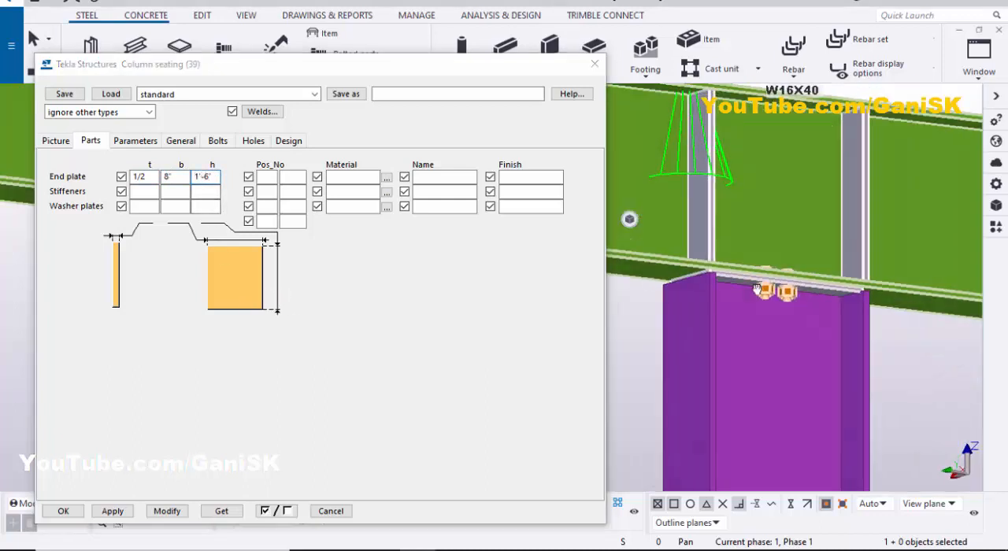
{"action": "left_click", "coordinate": [167, 512]}
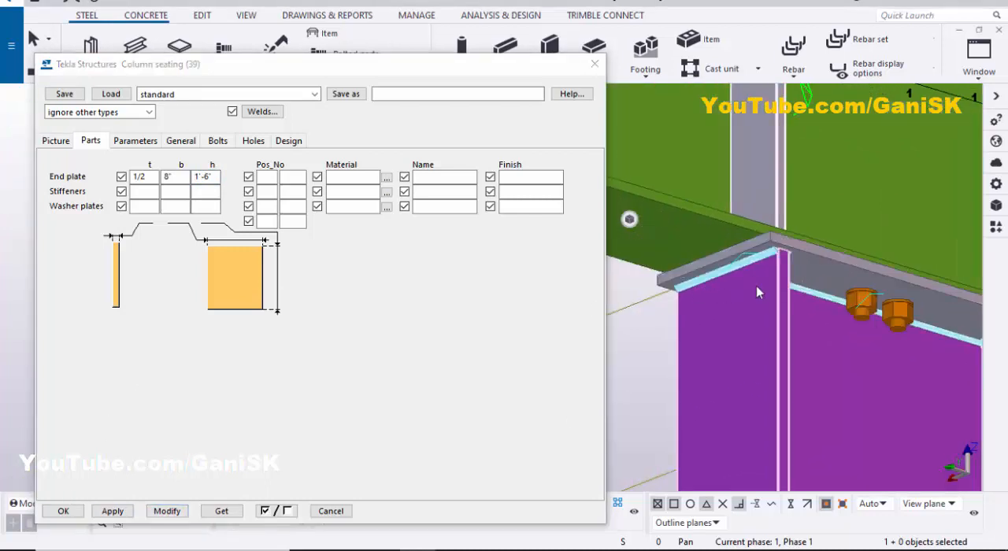
{"action": "scroll", "coordinate": [772, 219], "scroll_direction": "up", "scroll_amount": 3}
{"action": "scroll", "coordinate": [750, 257], "scroll_direction": "down", "scroll_amount": 2}
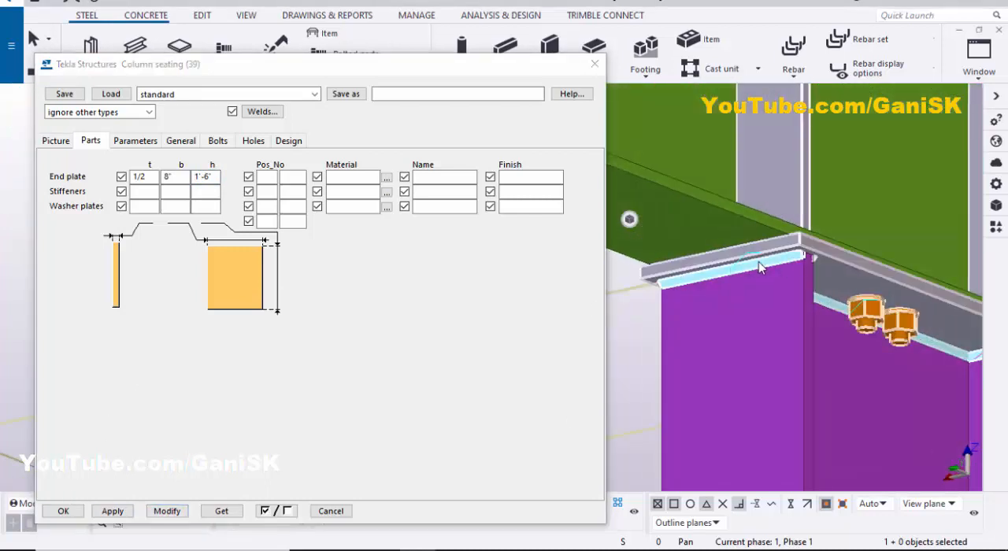
{"action": "scroll", "coordinate": [761, 264], "scroll_direction": "down", "scroll_amount": 3}
{"action": "middle_click_drag", "start_coordinate": [728, 264], "coordinate": [739, 285], "text": "ctrl"}
{"action": "scroll", "coordinate": [739, 285], "scroll_direction": "up", "scroll_amount": 1}
{"action": "scroll", "coordinate": [786, 272], "scroll_direction": "down", "scroll_amount": 1}
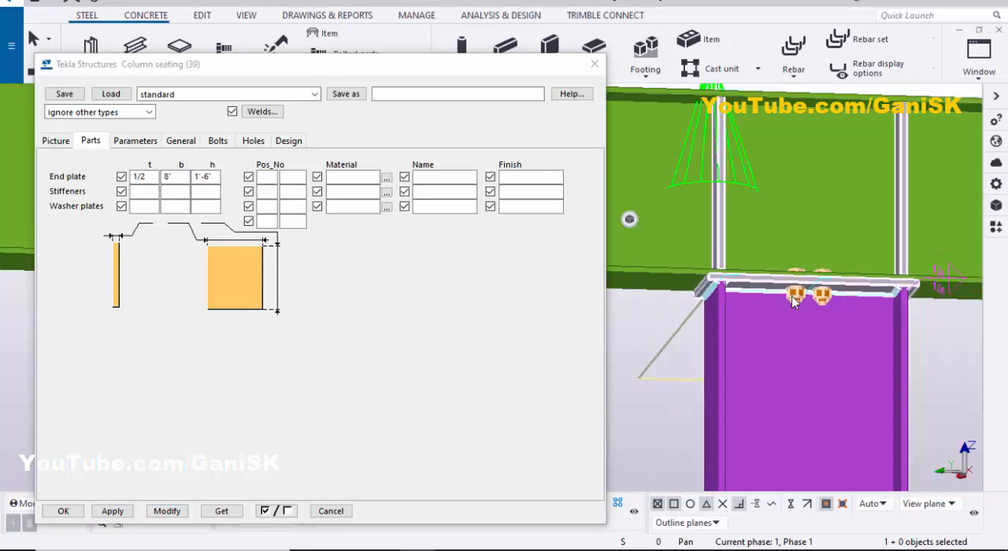
{"action": "middle_click_drag", "start_coordinate": [793, 301], "coordinate": [794, 279], "text": "ctrl"}
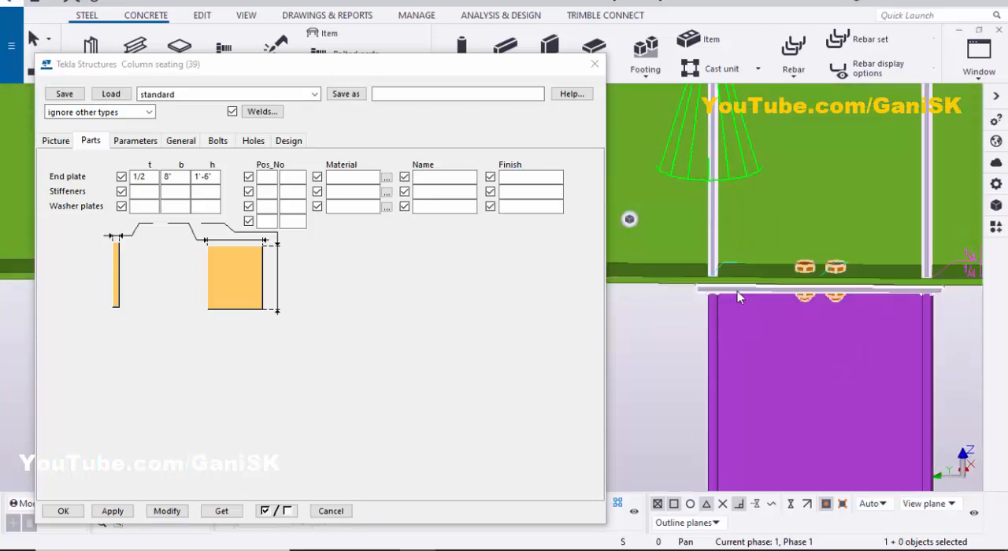
- Change the connection's bolt size to 7/8 and apply it, and enter a bolt tolerance of 1/16
{"action": "left_click", "coordinate": [220, 144]}
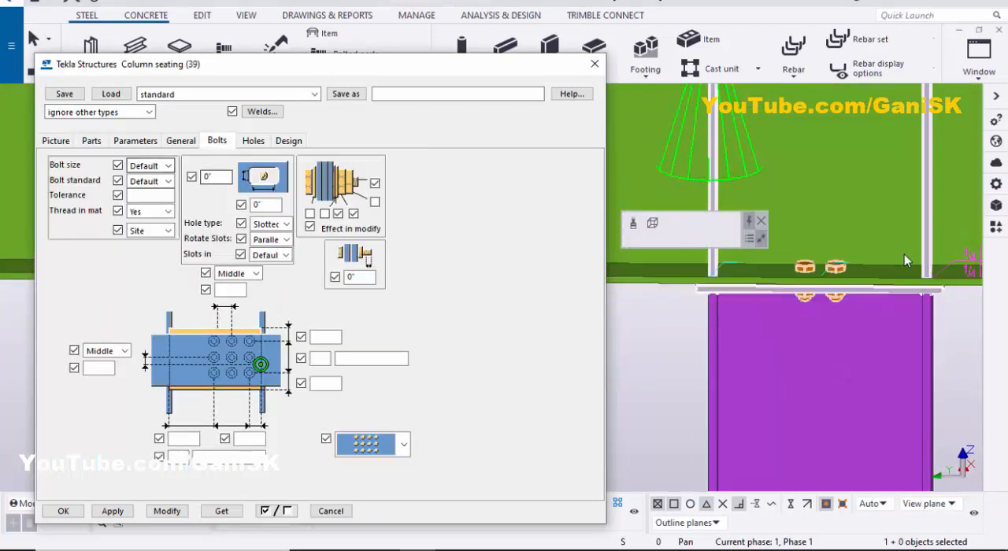
{"action": "middle_click_drag", "start_coordinate": [811, 268], "coordinate": [826, 253], "text": "ctrl"}
{"action": "scroll", "coordinate": [826, 254], "scroll_direction": "up", "scroll_amount": 2}
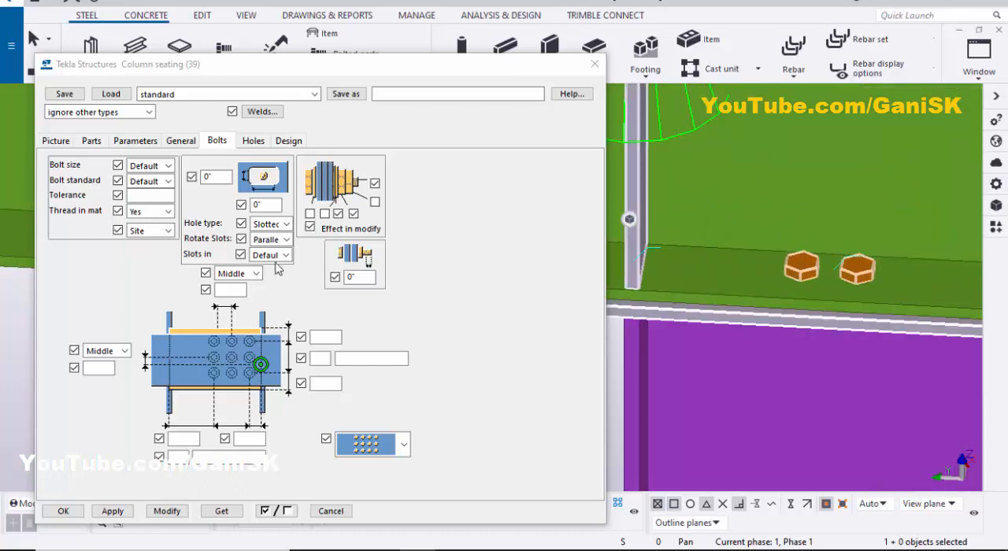
{"action": "left_click", "coordinate": [166, 166]}
{"action": "left_click", "coordinate": [153, 224]}
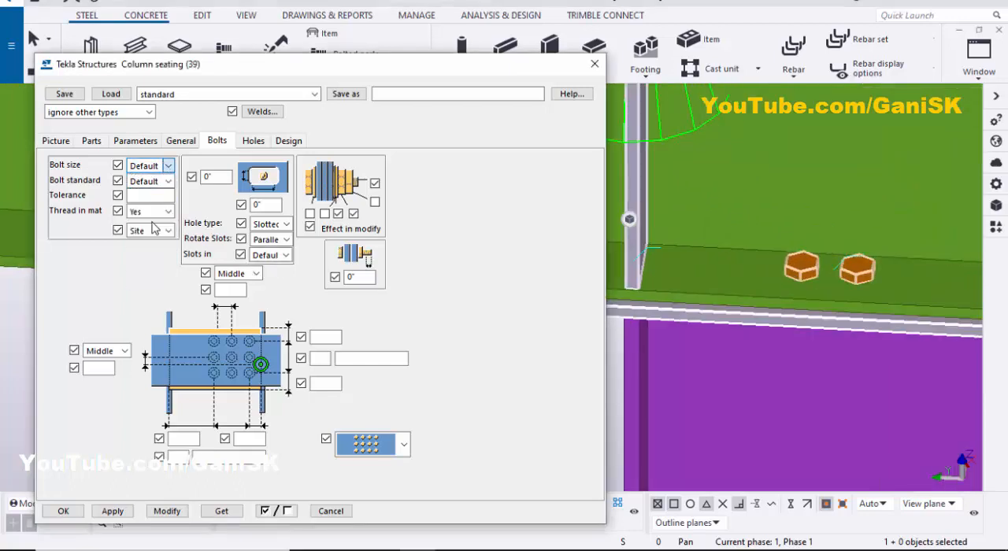
{"action": "left_click", "coordinate": [169, 514]}
{"action": "scroll", "coordinate": [804, 284], "scroll_direction": "up", "scroll_amount": 2}
{"action": "scroll", "coordinate": [819, 273], "scroll_direction": "down", "scroll_amount": 2}
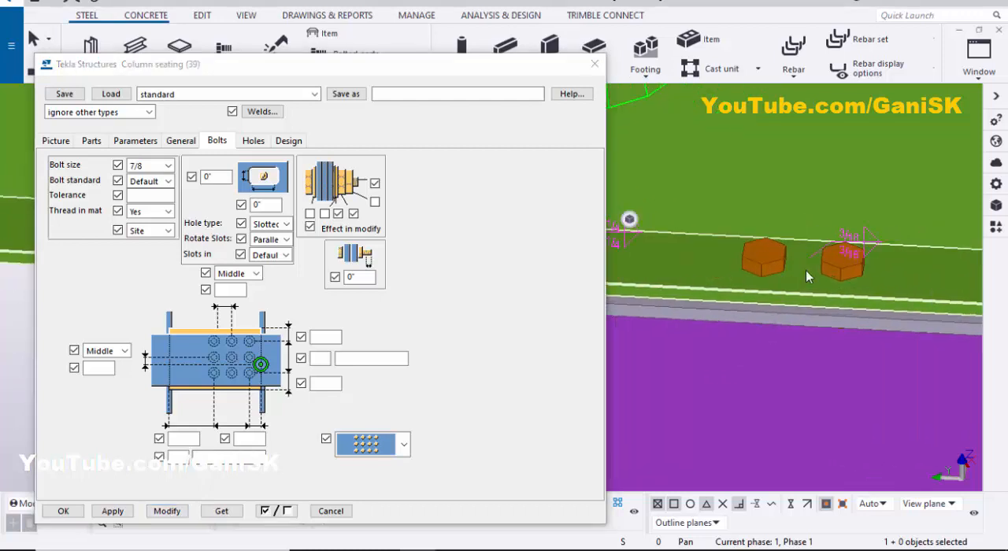
{"action": "scroll", "coordinate": [806, 270], "scroll_direction": "up", "scroll_amount": 2}
{"action": "scroll", "coordinate": [744, 269], "scroll_direction": "down", "scroll_amount": 5}
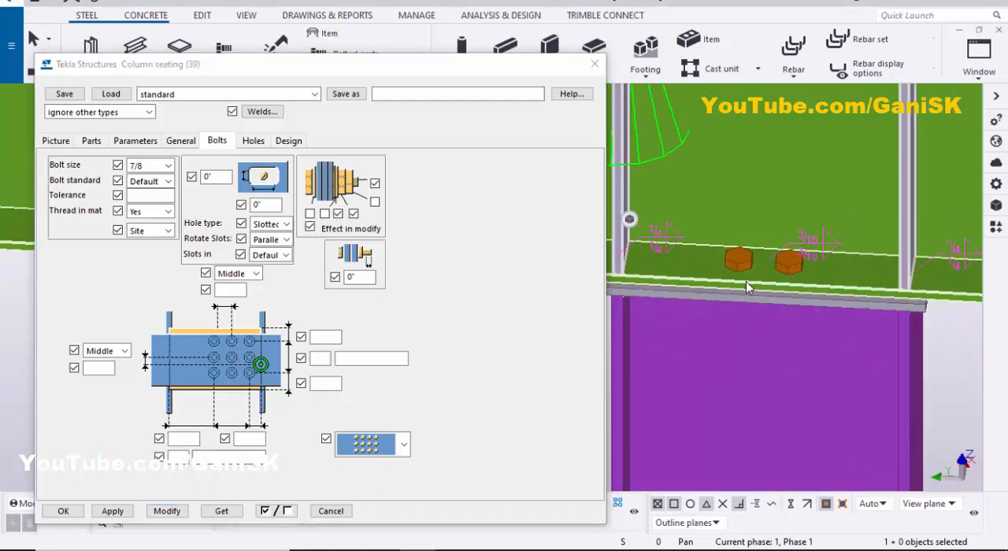
{"action": "left_click", "coordinate": [157, 196]}
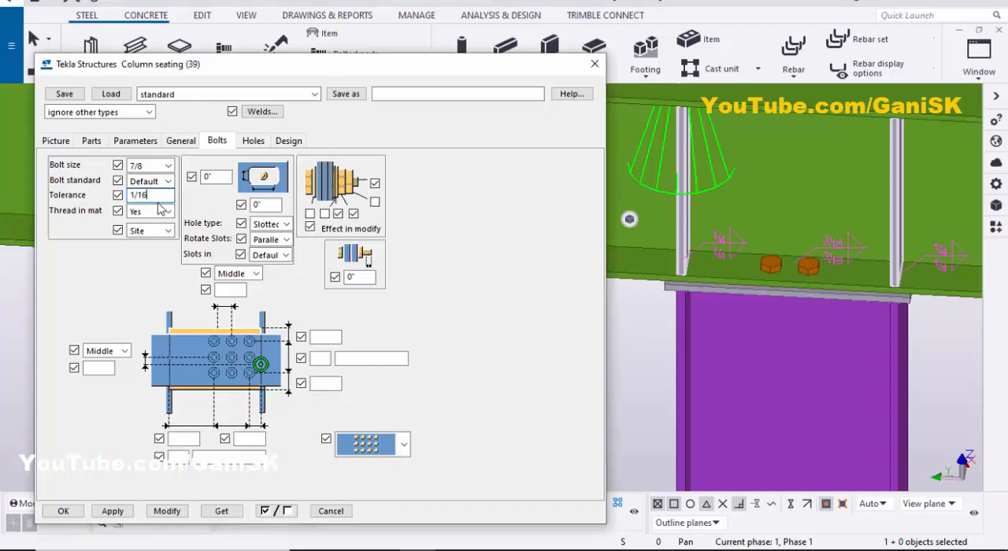
- Examine how the bolts pass through the beam's lower flange and the seat plate, with the parts shown transparent
{"action": "scroll", "coordinate": [795, 275], "scroll_direction": "up", "scroll_amount": 2}
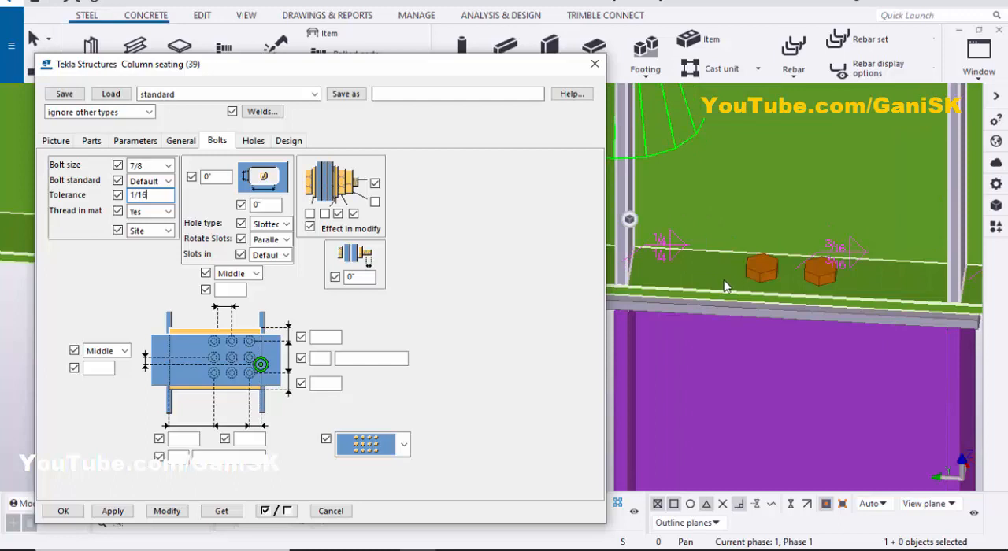
{"action": "scroll", "coordinate": [761, 293], "scroll_direction": "up", "scroll_amount": 3}
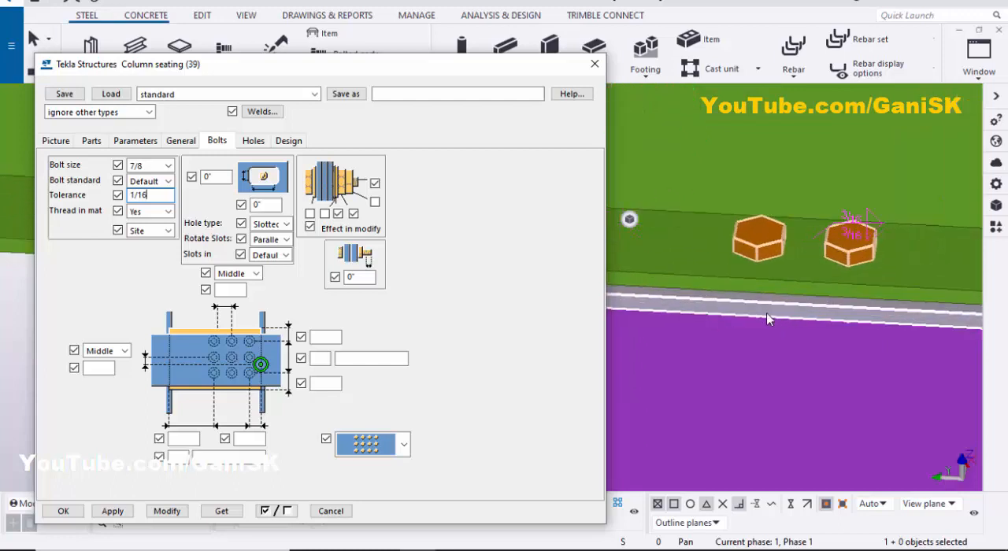
{"action": "scroll", "coordinate": [768, 320], "scroll_direction": "down", "scroll_amount": 4}
{"action": "scroll", "coordinate": [754, 331], "scroll_direction": "down", "scroll_amount": 5}
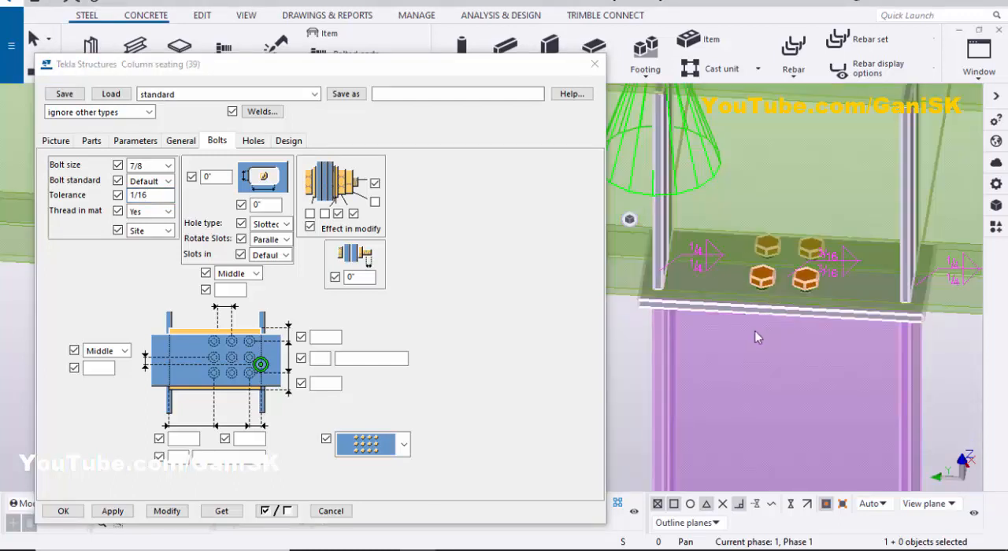
{"action": "scroll", "coordinate": [775, 295], "scroll_direction": "up", "scroll_amount": 3}
{"action": "middle_click_drag", "start_coordinate": [796, 292], "coordinate": [713, 323]}
{"action": "scroll", "coordinate": [773, 295], "scroll_direction": "down", "scroll_amount": 3}
{"action": "scroll", "coordinate": [757, 296], "scroll_direction": "up", "scroll_amount": 2}
{"action": "scroll", "coordinate": [709, 327], "scroll_direction": "up", "scroll_amount": 2}
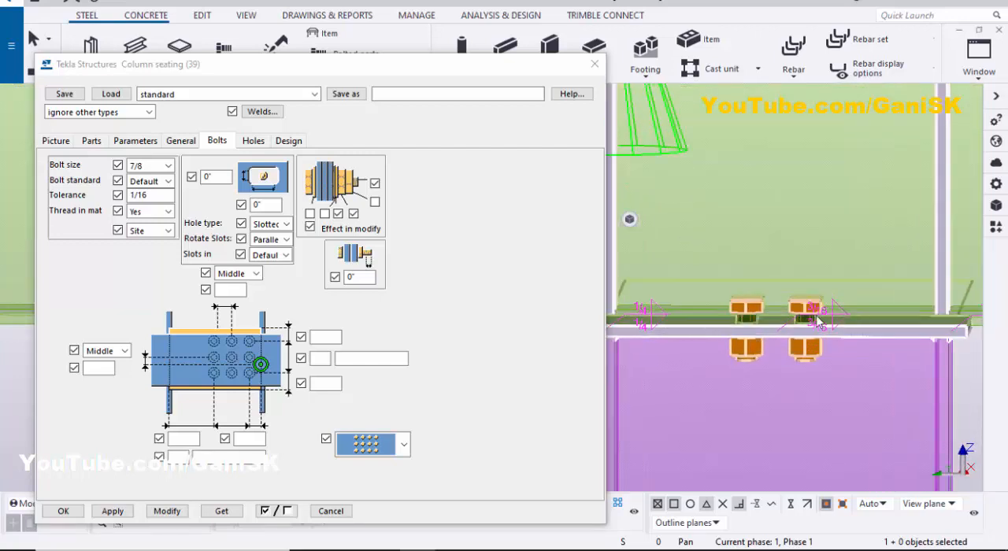
{"action": "scroll", "coordinate": [747, 317], "scroll_direction": "down", "scroll_amount": 2}
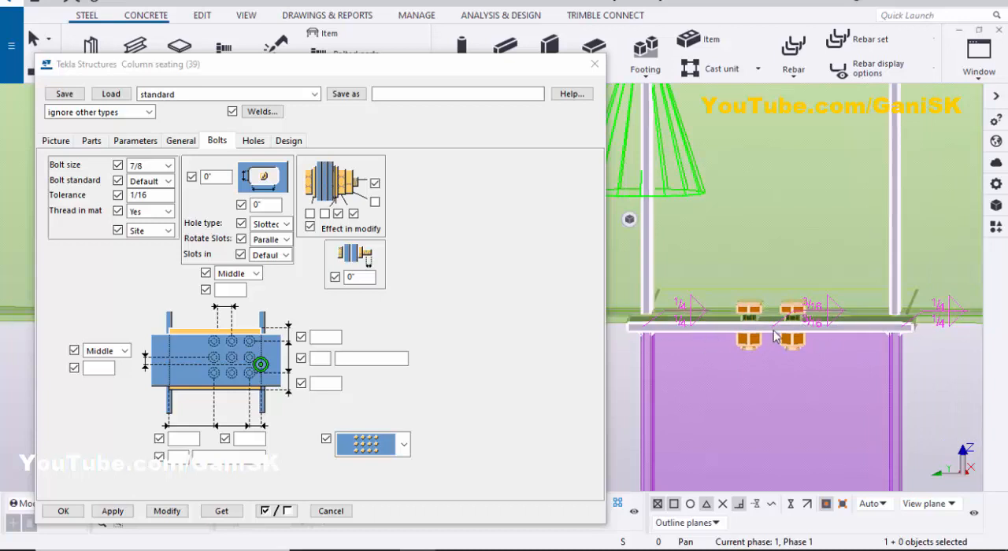
- Set the number of bolts along the beam to 3, enter their spacing, and apply the change to the connection
{"action": "scroll", "coordinate": [776, 336], "scroll_direction": "down", "scroll_amount": 3}
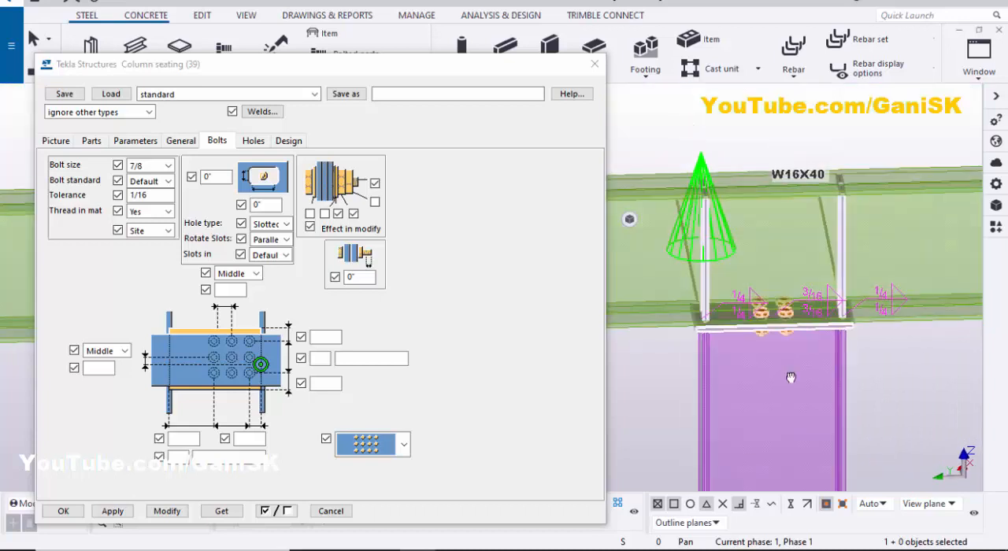
{"action": "left_click", "coordinate": [177, 456]}
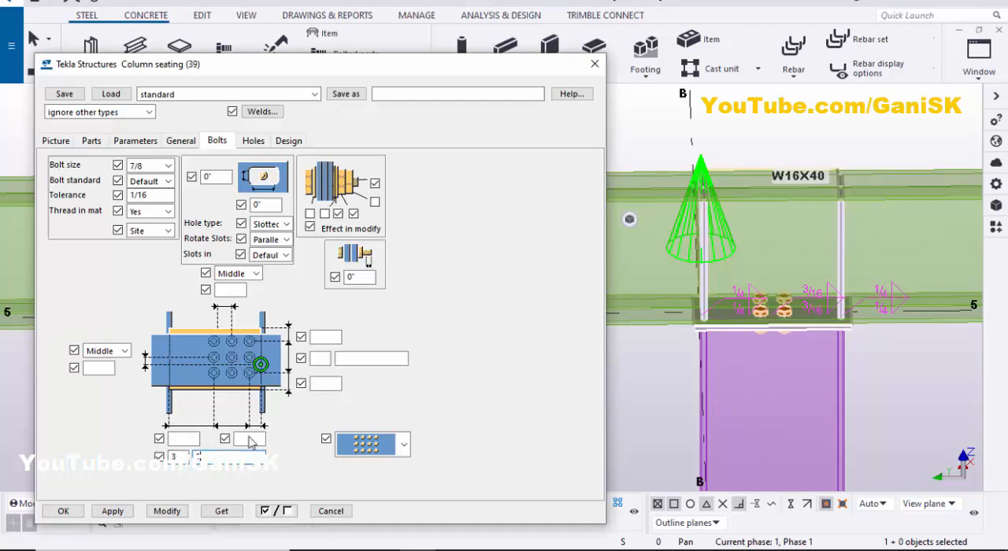
{"action": "scroll", "coordinate": [737, 369], "scroll_direction": "up", "scroll_amount": 3}
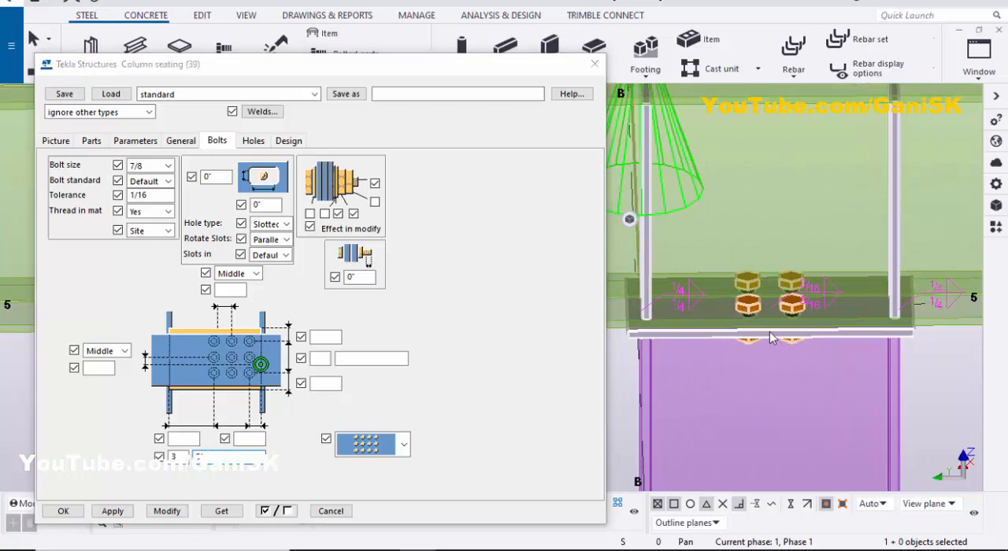
{"action": "left_click", "coordinate": [186, 513]}
{"action": "scroll", "coordinate": [736, 339], "scroll_direction": "down", "scroll_amount": 3}
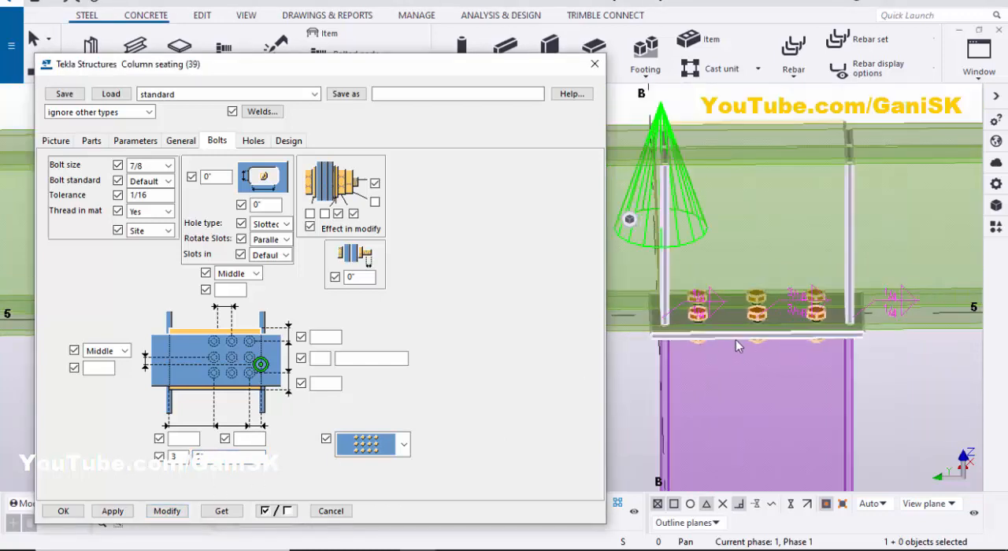
- Examine the bolt layout along the beam and across its lower flange, from the side and from the beam's end
{"action": "scroll", "coordinate": [738, 308], "scroll_direction": "up", "scroll_amount": 4}
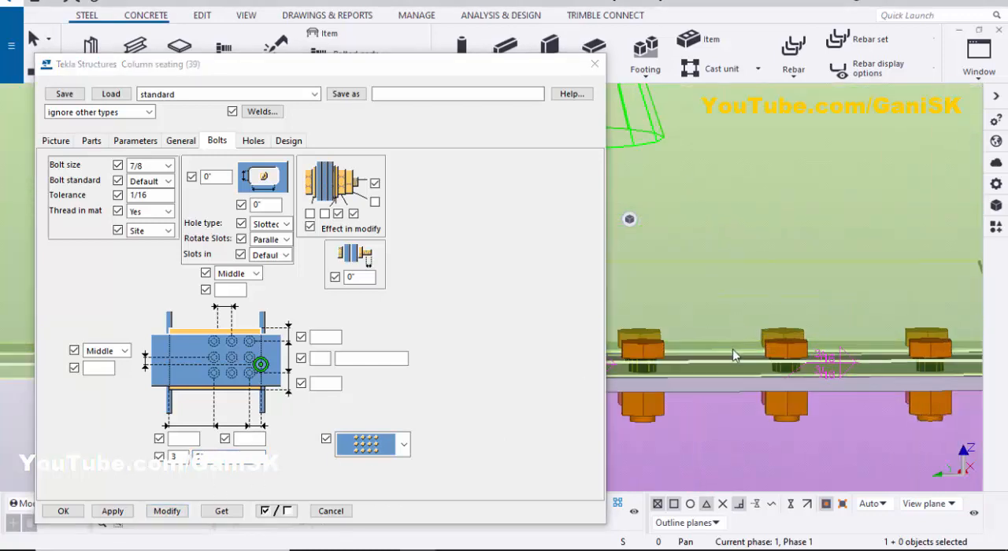
{"action": "scroll", "coordinate": [756, 331], "scroll_direction": "down", "scroll_amount": 4}
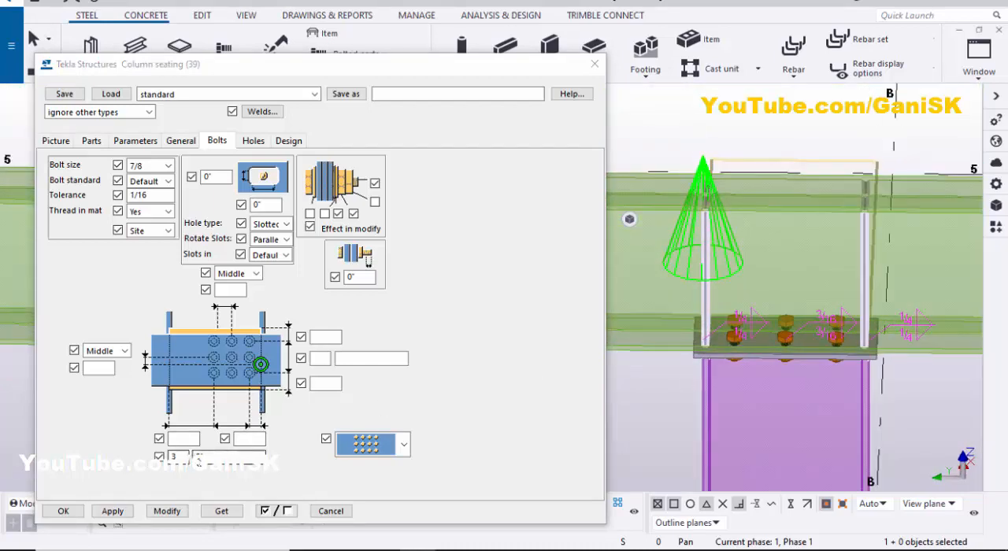
{"action": "scroll", "coordinate": [704, 347], "scroll_direction": "up", "scroll_amount": 5}
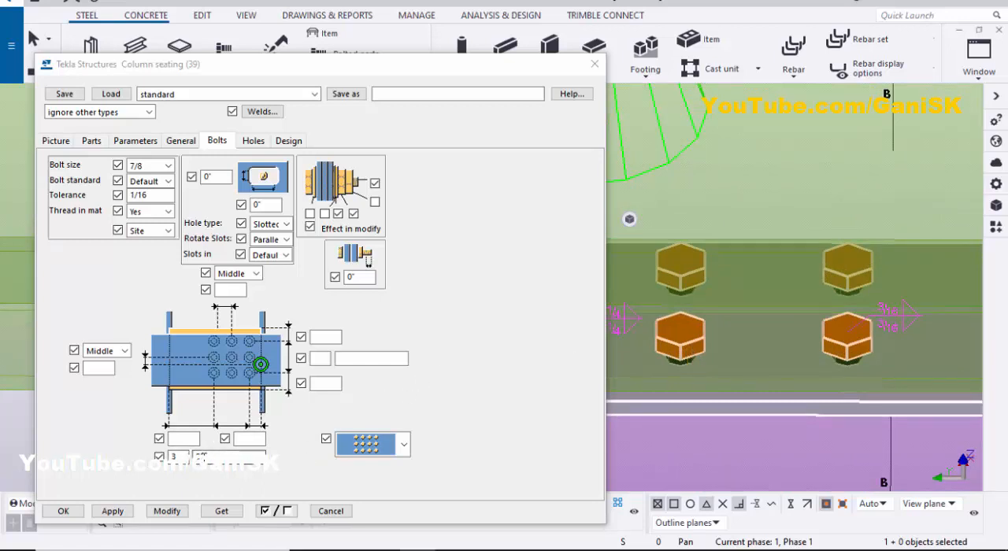
{"action": "scroll", "coordinate": [732, 351], "scroll_direction": "down", "scroll_amount": 3}
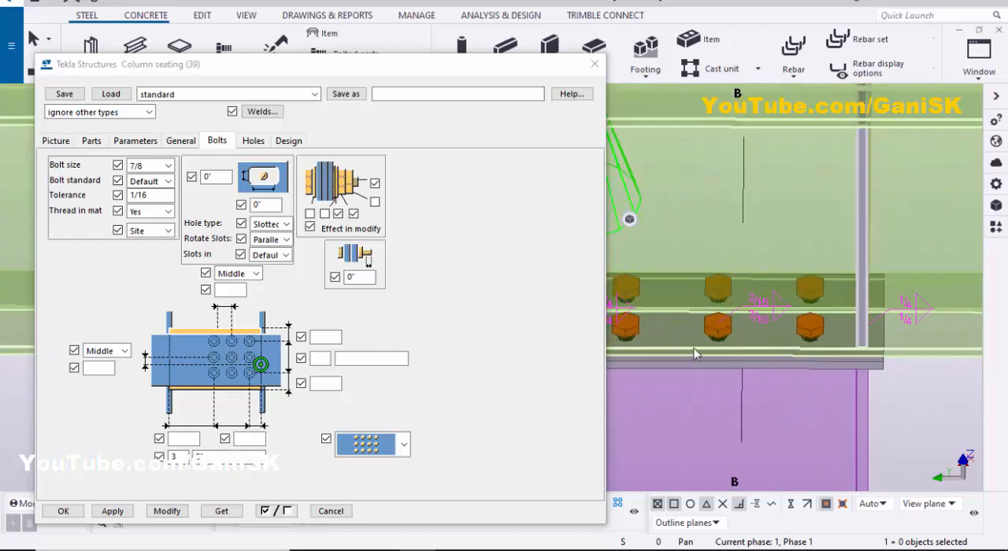
{"action": "scroll", "coordinate": [732, 347], "scroll_direction": "down", "scroll_amount": 5}
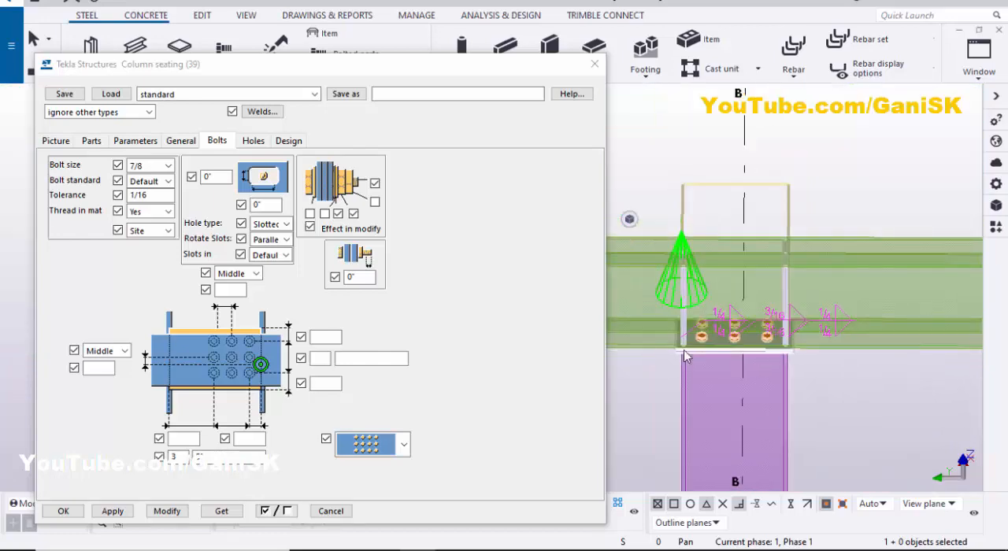
{"action": "middle_click_drag", "start_coordinate": [686, 354], "coordinate": [880, 326], "text": "ctrl"}
{"action": "scroll", "coordinate": [714, 389], "scroll_direction": "up", "scroll_amount": 2}
{"action": "scroll", "coordinate": [711, 384], "scroll_direction": "down", "scroll_amount": 2}
{"action": "middle_click_drag", "start_coordinate": [820, 338], "coordinate": [741, 272], "text": "ctrl"}
{"action": "scroll", "coordinate": [700, 334], "scroll_direction": "up", "scroll_amount": 5}
{"action": "middle_click_drag", "start_coordinate": [700, 334], "coordinate": [802, 326], "text": "ctrl"}
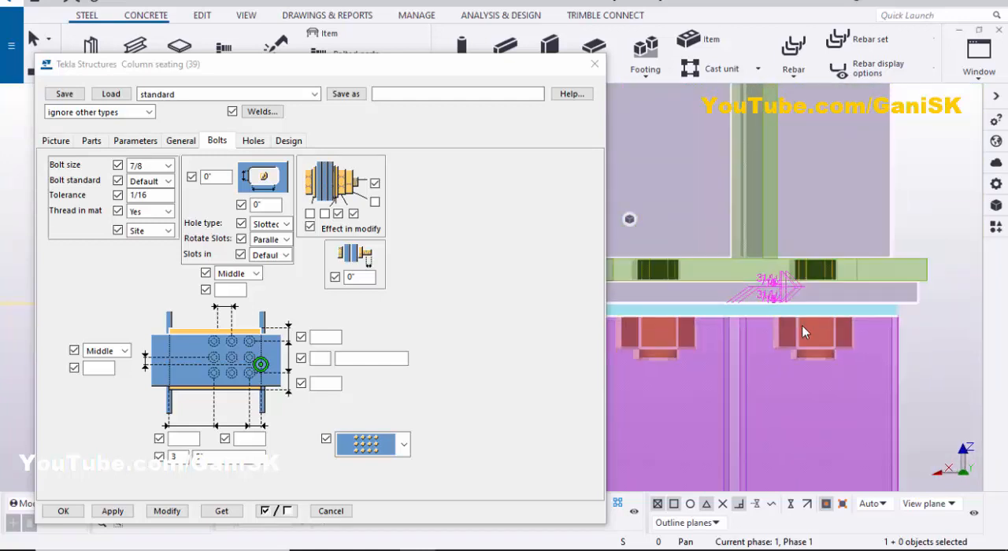
{"action": "scroll", "coordinate": [696, 339], "scroll_direction": "down", "scroll_amount": 1}
{"action": "middle_click_drag", "start_coordinate": [732, 342], "coordinate": [740, 351]}
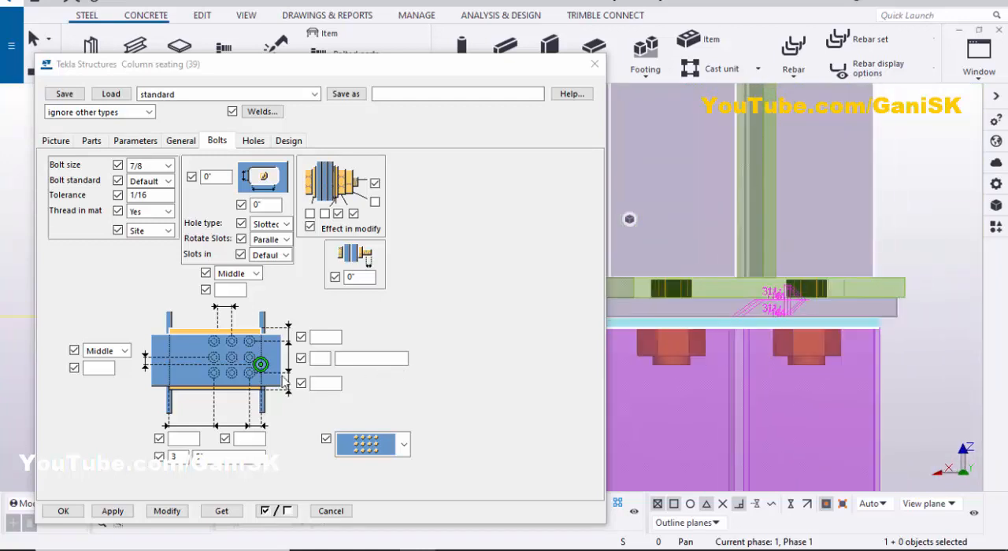
- Set 2 bolts across the beam flange with 4" spacing and apply the change to the connection
{"action": "left_click", "coordinate": [319, 360]}
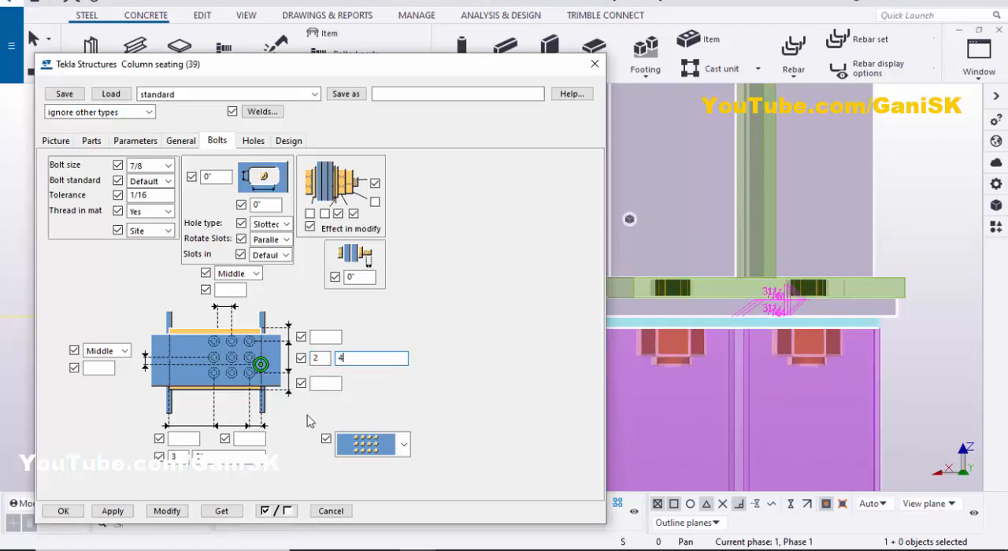
{"action": "left_click", "coordinate": [171, 511]}
{"action": "scroll", "coordinate": [720, 347], "scroll_direction": "down", "scroll_amount": 2}
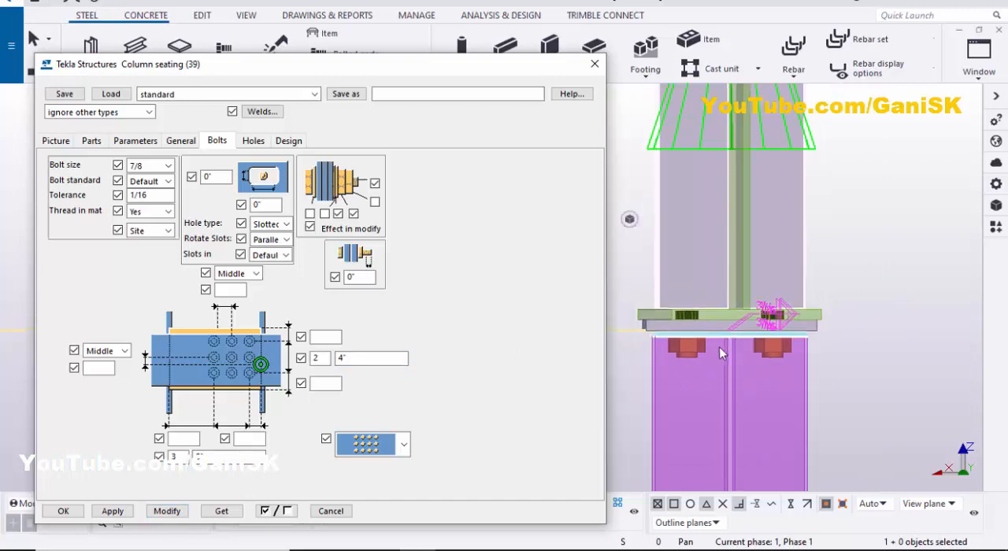
- Examine the bolt positions on the seat plate from the beam's end, from below and from the side
{"action": "mouse_move", "coordinate": [719, 346]}
{"action": "middle_mouse_down", "text": "ctrl"}
{"action": "mouse_move", "coordinate": [699, 355]}
{"action": "mouse_move", "coordinate": [730, 348]}
{"action": "middle_mouse_up", "text": "ctrl"}
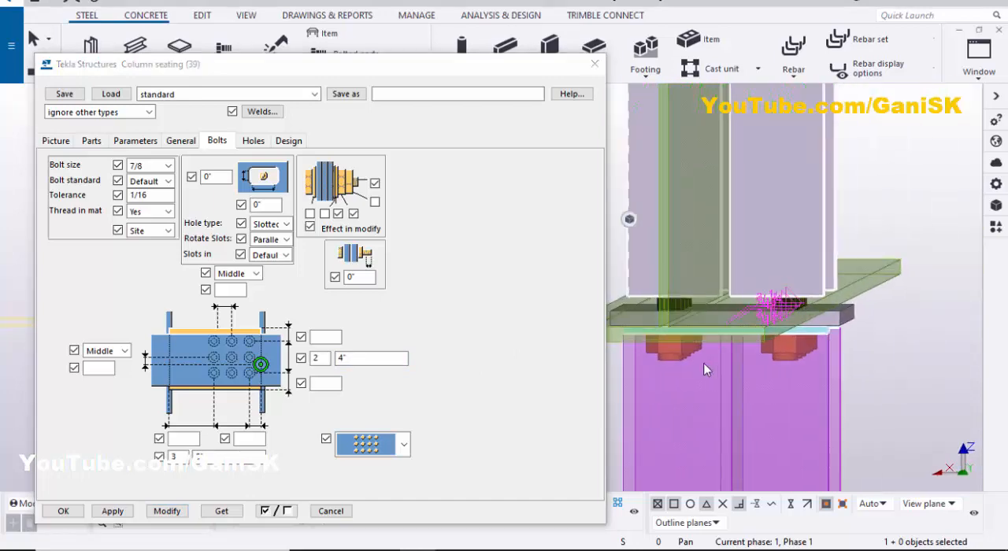
{"action": "scroll", "coordinate": [720, 357], "scroll_direction": "up", "scroll_amount": 4}
{"action": "scroll", "coordinate": [764, 328], "scroll_direction": "down", "scroll_amount": 3}
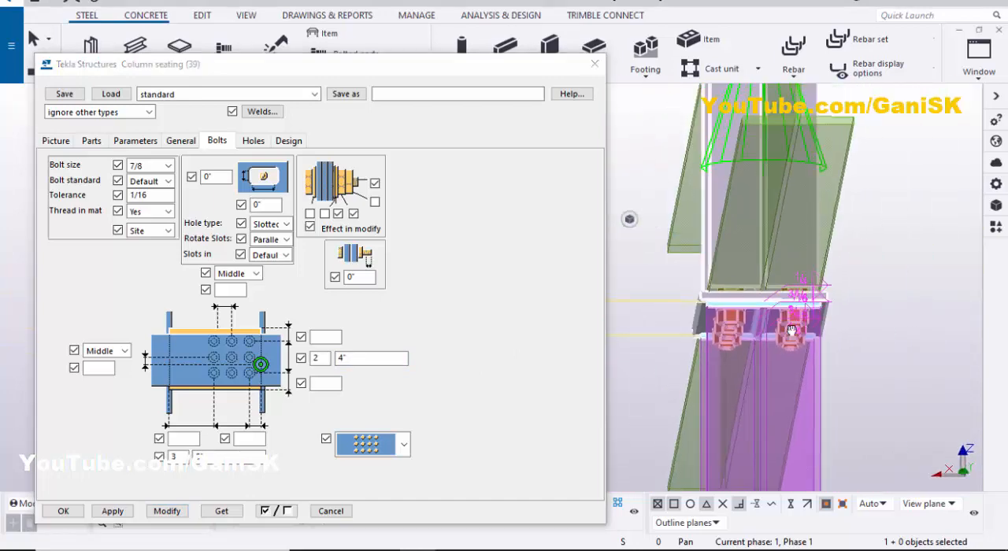
{"action": "middle_click_drag", "start_coordinate": [765, 328], "coordinate": [644, 386], "text": "ctrl"}
{"action": "scroll", "coordinate": [759, 337], "scroll_direction": "down", "scroll_amount": 2}
{"action": "middle_click_drag", "start_coordinate": [760, 337], "coordinate": [788, 339], "text": "ctrl"}
{"action": "scroll", "coordinate": [789, 340], "scroll_direction": "up", "scroll_amount": 1}
{"action": "scroll", "coordinate": [788, 341], "scroll_direction": "up", "scroll_amount": 3}
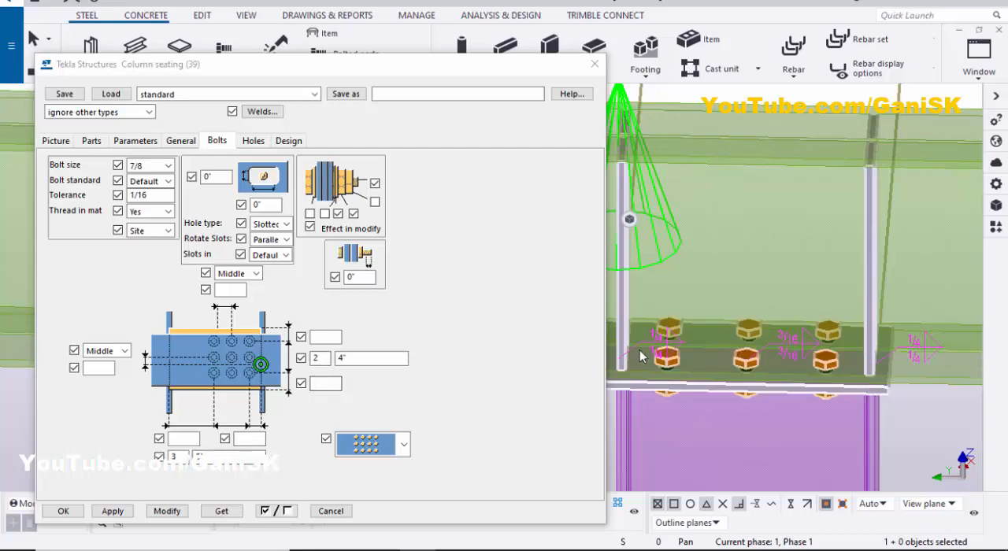
{"action": "scroll", "coordinate": [728, 352], "scroll_direction": "up", "scroll_amount": 2}
{"action": "scroll", "coordinate": [732, 358], "scroll_direction": "down", "scroll_amount": 2}
{"action": "middle_click_drag", "start_coordinate": [742, 364], "coordinate": [784, 343]}
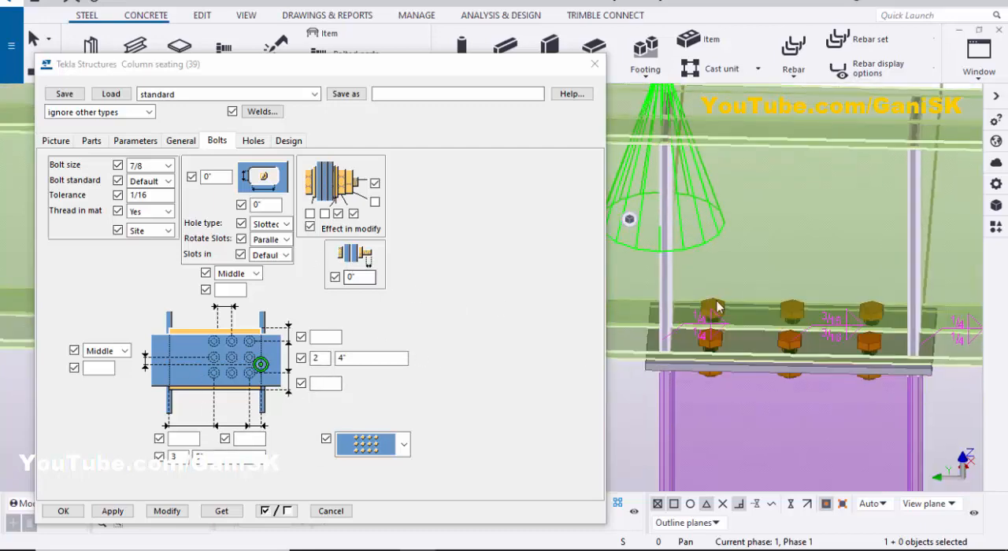
{"action": "scroll", "coordinate": [682, 302], "scroll_direction": "down", "scroll_amount": 1}
{"action": "middle_click_drag", "start_coordinate": [682, 302], "coordinate": [687, 277], "text": "ctrl"}
{"action": "scroll", "coordinate": [670, 275], "scroll_direction": "up", "scroll_amount": 2}
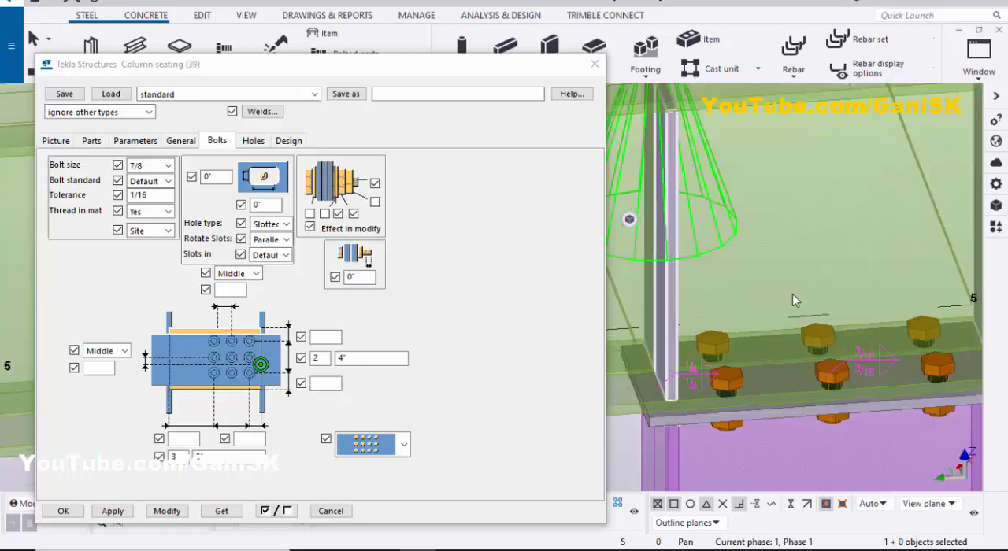
- Switch the transparent parts to solid rendered display in the model view
{"action": "key", "text": "ctrl+4"}
{"action": "scroll", "coordinate": [781, 264], "scroll_direction": "down", "scroll_amount": 2}
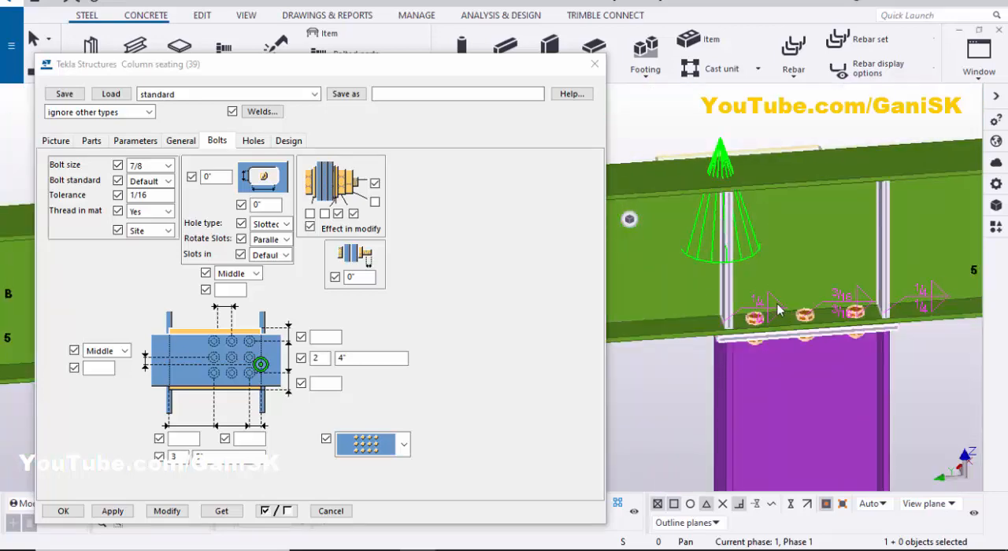
{"action": "middle_click_drag", "start_coordinate": [757, 306], "coordinate": [761, 277]}
{"action": "scroll", "coordinate": [726, 295], "scroll_direction": "up", "scroll_amount": 4}
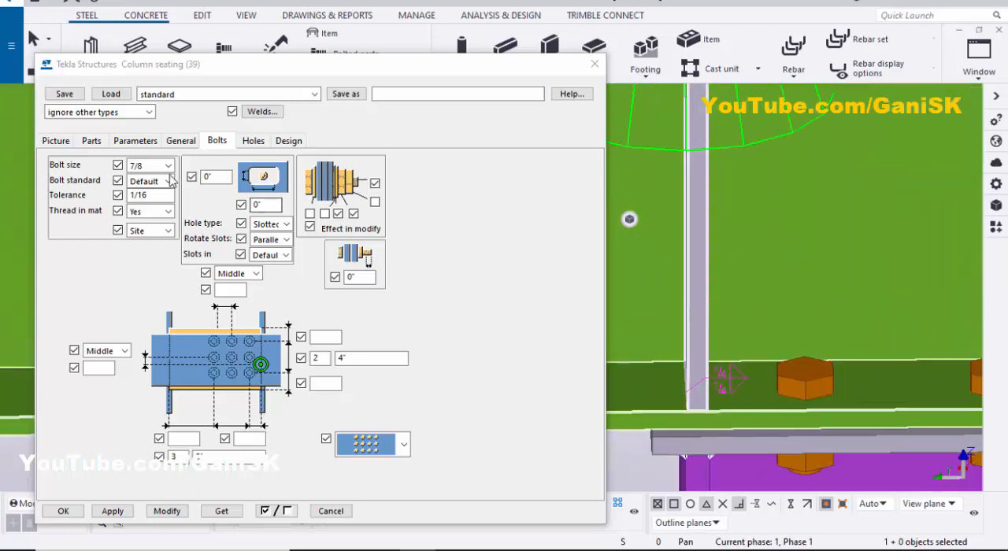
- Set the stiffener thickness to 1/4" and apply the change to the connection
{"action": "left_click", "coordinate": [91, 141]}
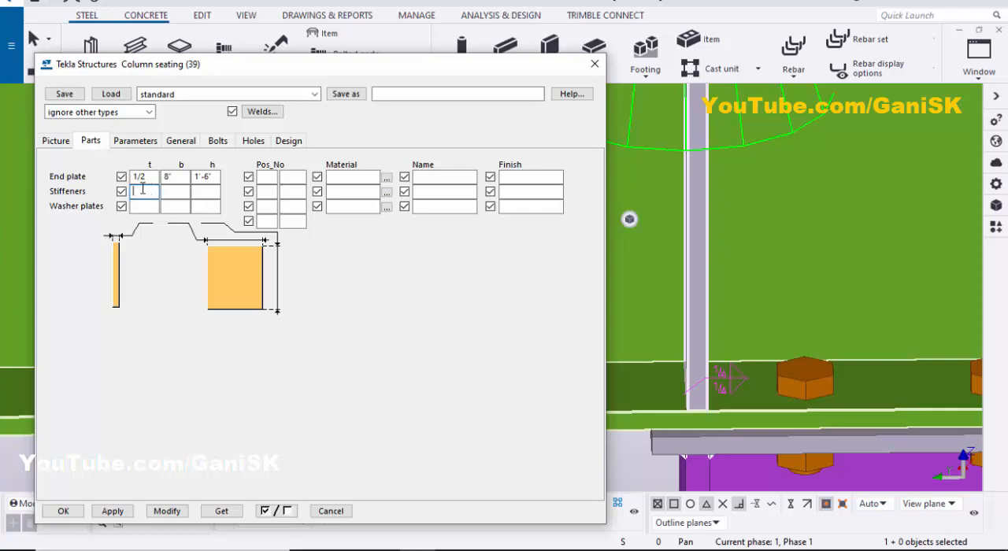
{"action": "scroll", "coordinate": [752, 263], "scroll_direction": "down", "scroll_amount": 2}
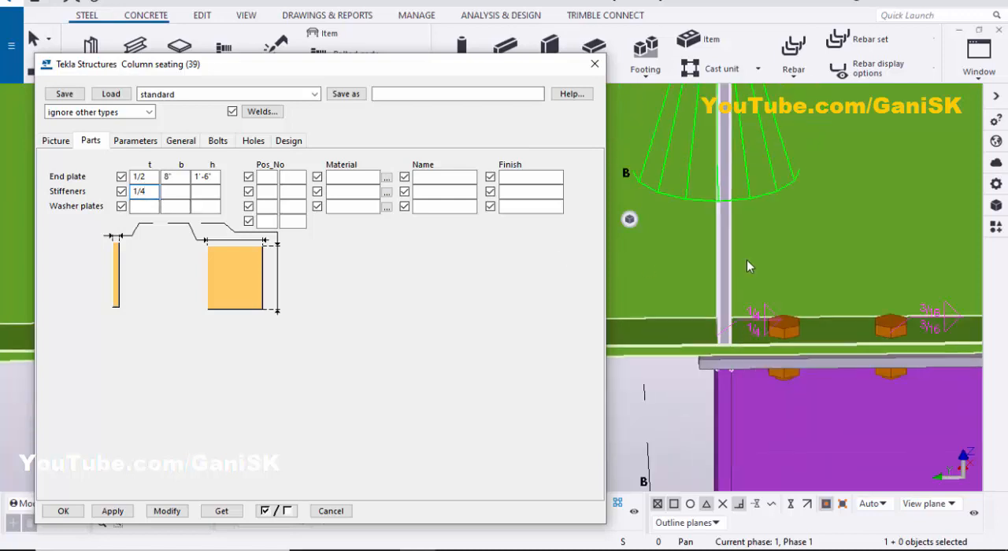
{"action": "scroll", "coordinate": [746, 261], "scroll_direction": "up", "scroll_amount": 2}
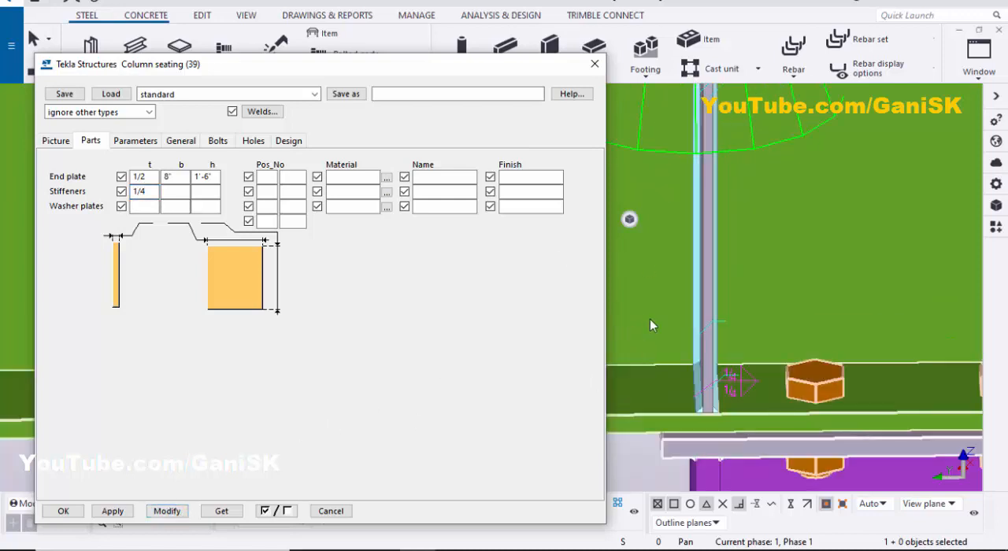
- Examine how far the stiffeners' outer edges sit from the edge of the beam flange, including their upper corners and welds
{"action": "scroll", "coordinate": [655, 307], "scroll_direction": "down", "scroll_amount": 2}
{"action": "mouse_move", "coordinate": [699, 265]}
{"action": "middle_mouse_down", "text": "ctrl"}
{"action": "mouse_move", "coordinate": [670, 257]}
{"action": "mouse_move", "coordinate": [675, 207]}
{"action": "mouse_move", "coordinate": [649, 259]}
{"action": "mouse_move", "coordinate": [712, 273]}
{"action": "middle_mouse_up", "text": "ctrl"}
{"action": "scroll", "coordinate": [672, 266], "scroll_direction": "up", "scroll_amount": 5}
{"action": "scroll", "coordinate": [662, 295], "scroll_direction": "down", "scroll_amount": 3}
{"action": "scroll", "coordinate": [657, 217], "scroll_direction": "up", "scroll_amount": 4}
{"action": "scroll", "coordinate": [646, 279], "scroll_direction": "down", "scroll_amount": 3}
{"action": "middle_click_drag", "start_coordinate": [678, 262], "coordinate": [630, 264]}
{"action": "scroll", "coordinate": [701, 245], "scroll_direction": "up", "scroll_amount": 3}
{"action": "scroll", "coordinate": [709, 224], "scroll_direction": "down", "scroll_amount": 2}
{"action": "middle_click_drag", "start_coordinate": [709, 224], "coordinate": [659, 199], "text": "ctrl"}
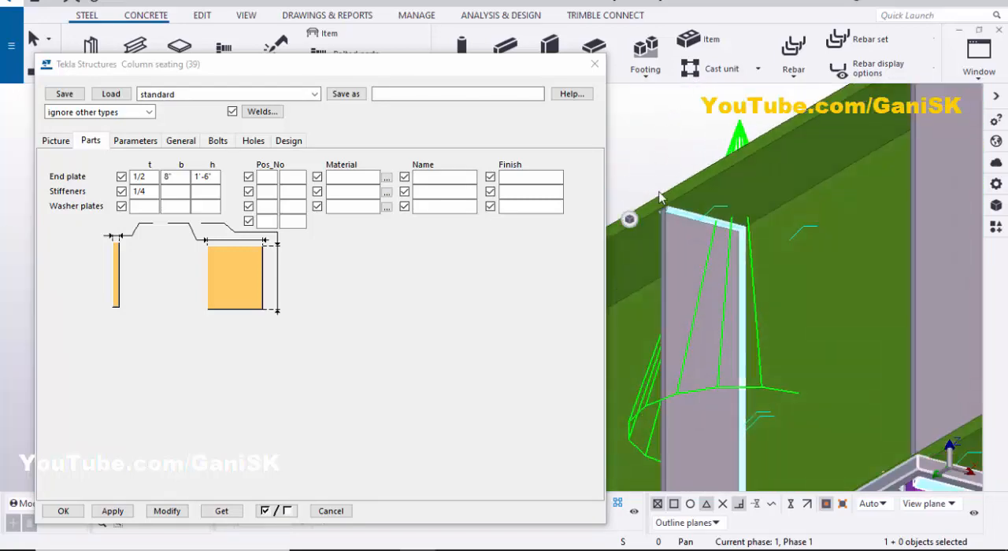
{"action": "scroll", "coordinate": [671, 200], "scroll_direction": "up", "scroll_amount": 4}
{"action": "scroll", "coordinate": [764, 221], "scroll_direction": "down", "scroll_amount": 4}
{"action": "scroll", "coordinate": [776, 315], "scroll_direction": "down", "scroll_amount": 3}
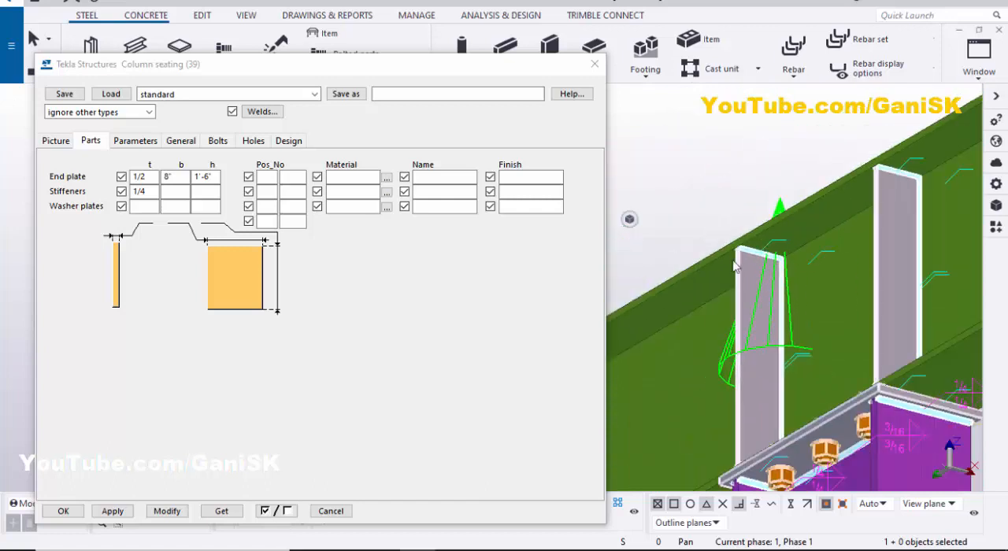
{"action": "scroll", "coordinate": [742, 244], "scroll_direction": "up", "scroll_amount": 8}
{"action": "middle_click_drag", "start_coordinate": [762, 275], "coordinate": [725, 253]}
{"action": "scroll", "coordinate": [718, 251], "scroll_direction": "down", "scroll_amount": 3}
{"action": "scroll", "coordinate": [723, 251], "scroll_direction": "up", "scroll_amount": 3}
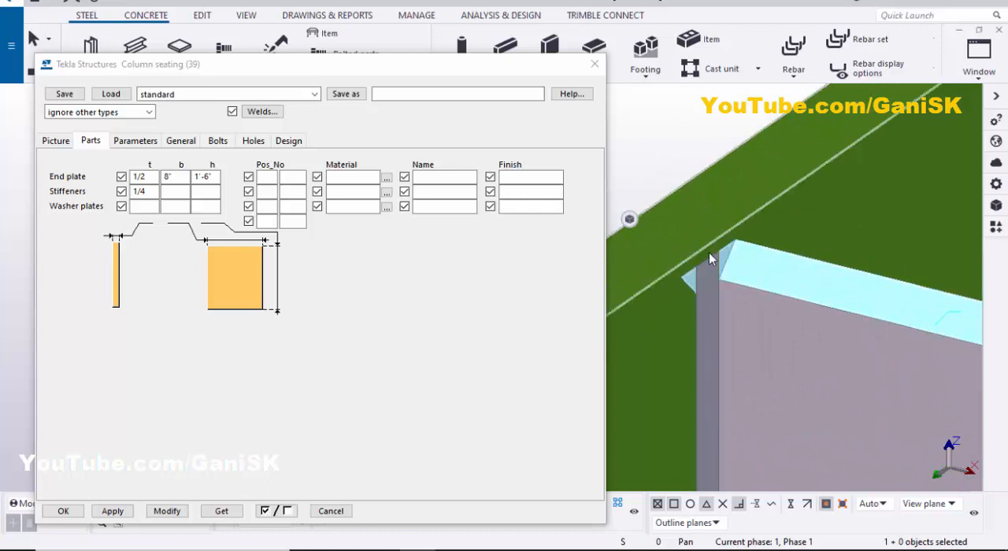
{"action": "scroll", "coordinate": [733, 275], "scroll_direction": "down", "scroll_amount": 2}
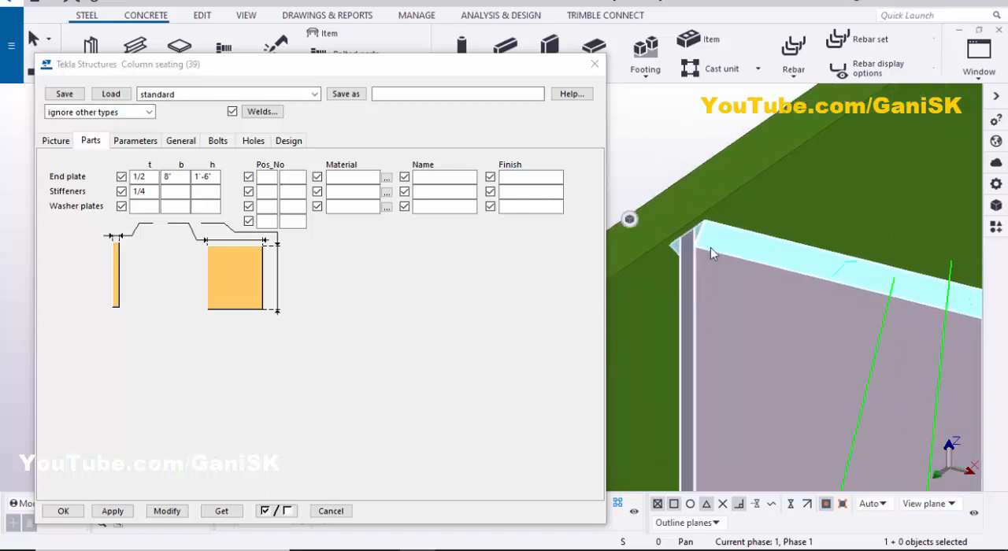
- Set the stiffener width to 3" and apply the change to the connection
{"action": "left_click", "coordinate": [180, 194]}
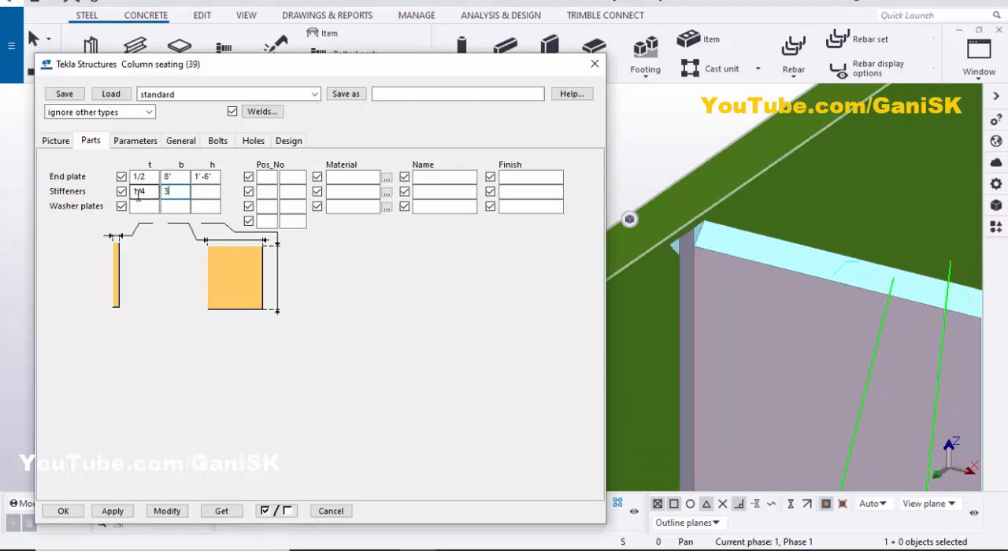
{"action": "type", "text": "3"}
{"action": "left_click", "coordinate": [168, 510]}
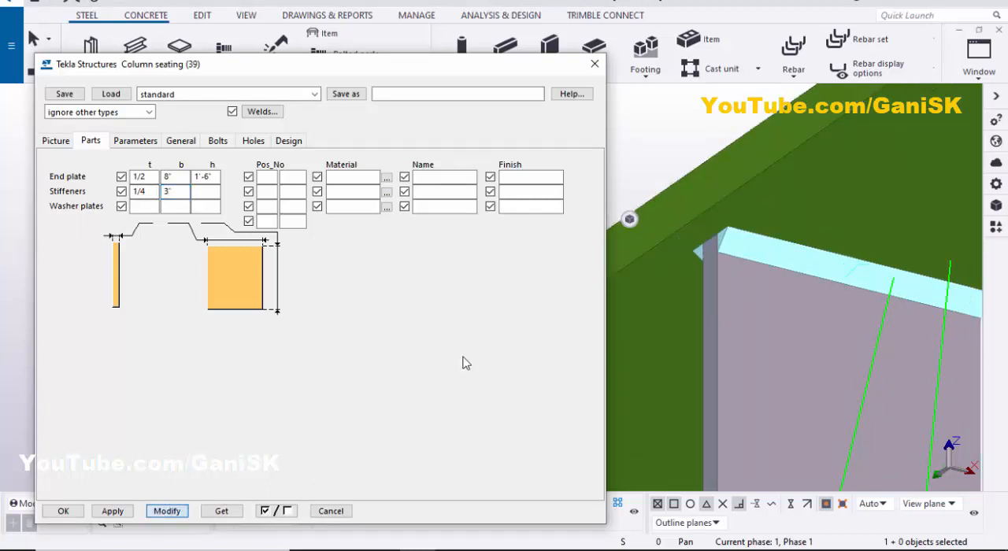
{"action": "scroll", "coordinate": [628, 266], "scroll_direction": "down", "scroll_amount": 3}
{"action": "middle_click_drag", "start_coordinate": [628, 267], "coordinate": [675, 271]}
{"action": "scroll", "coordinate": [727, 259], "scroll_direction": "up", "scroll_amount": 2}
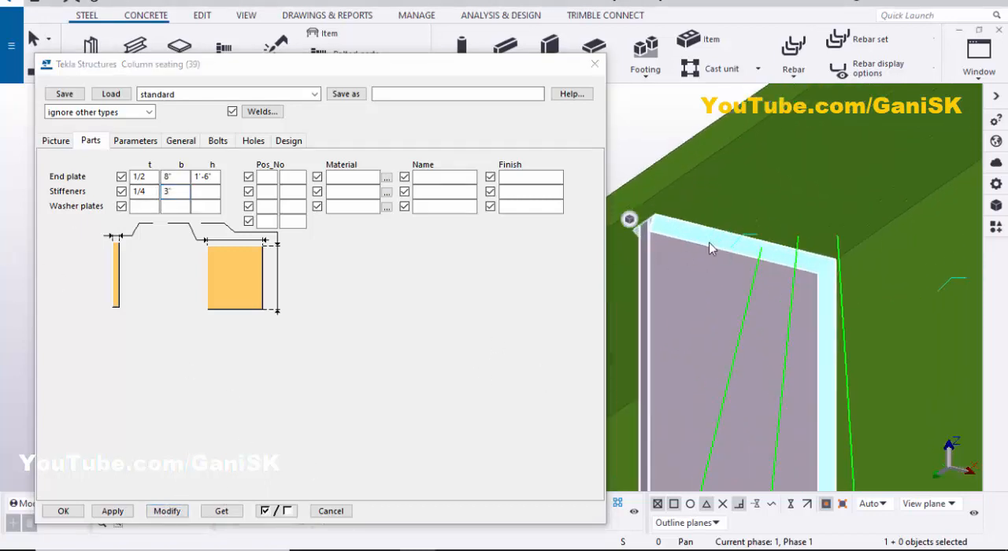
- Set the stiffener width to 3"4/16 and apply the change to the connection
{"action": "left_click", "coordinate": [629, 223]}
{"action": "left_click", "coordinate": [170, 191]}
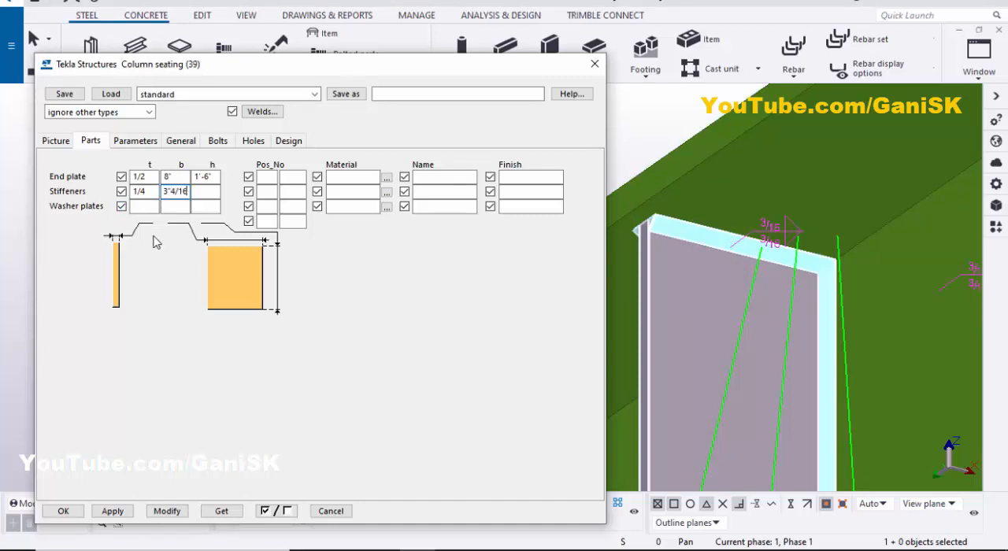
{"action": "left_click", "coordinate": [167, 511]}
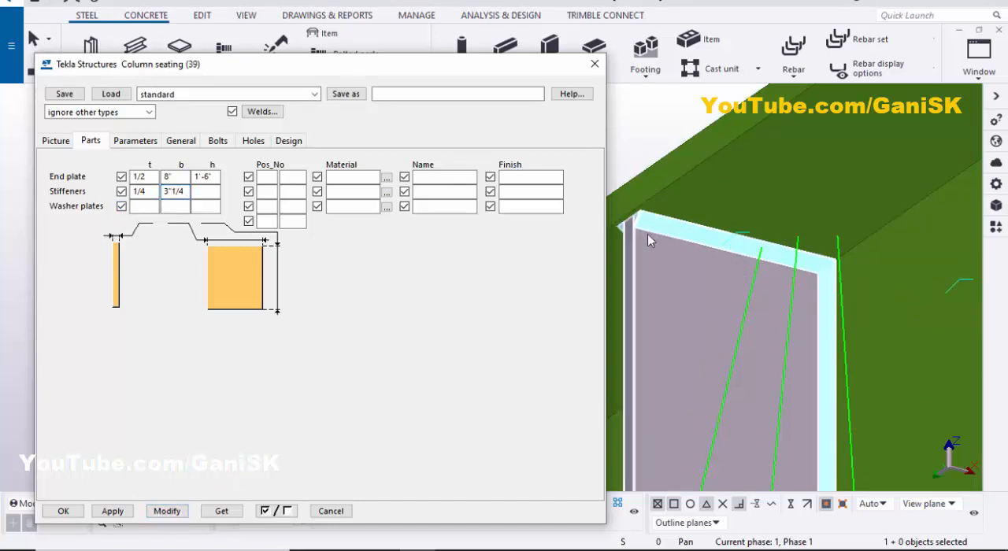
- Check the stiffener's upper corner against the flange edge, set the stiffener width to 3"5/16, and apply the change
{"action": "scroll", "coordinate": [664, 234], "scroll_direction": "up", "scroll_amount": 2}
{"action": "scroll", "coordinate": [664, 234], "scroll_direction": "up", "scroll_amount": 2}
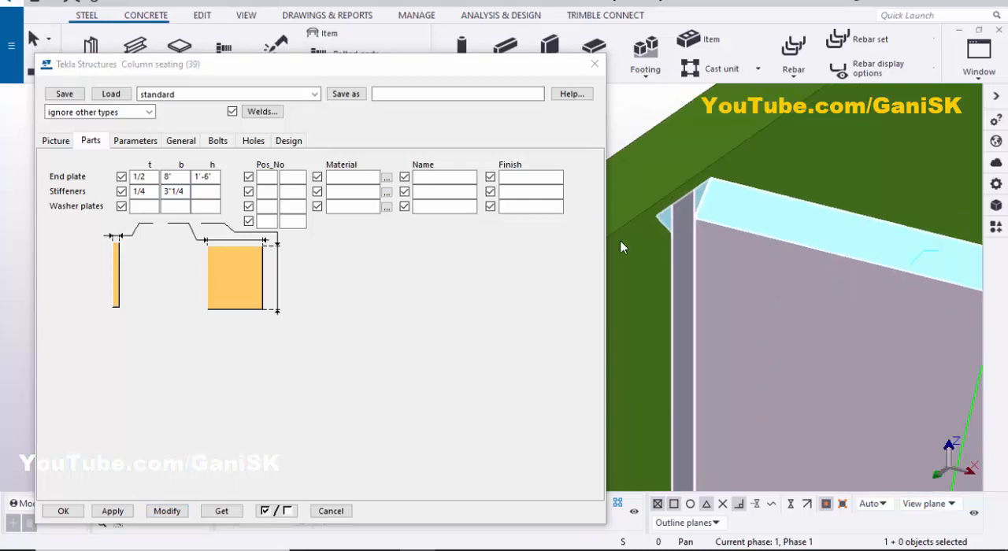
{"action": "double_click", "coordinate": [174, 192]}
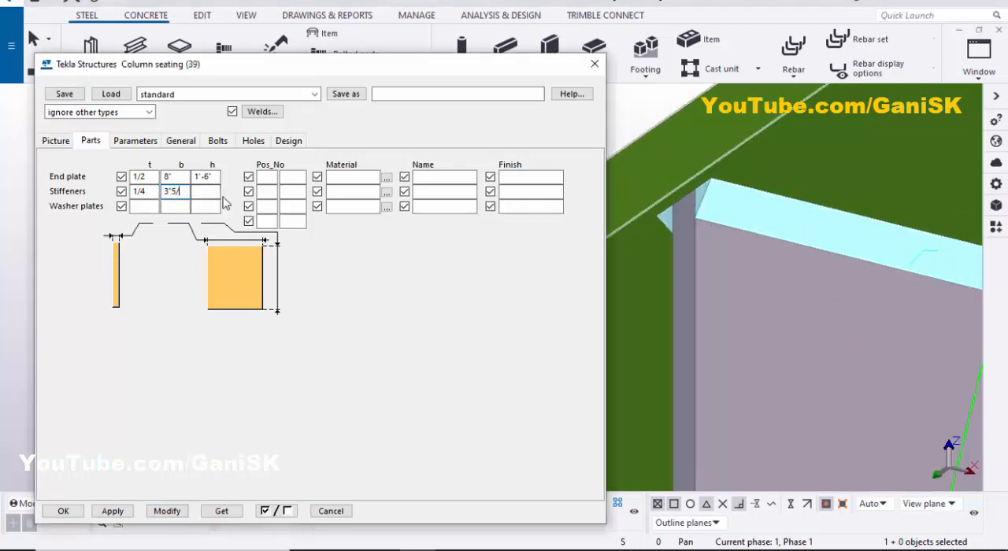
{"action": "left_click", "coordinate": [166, 511]}
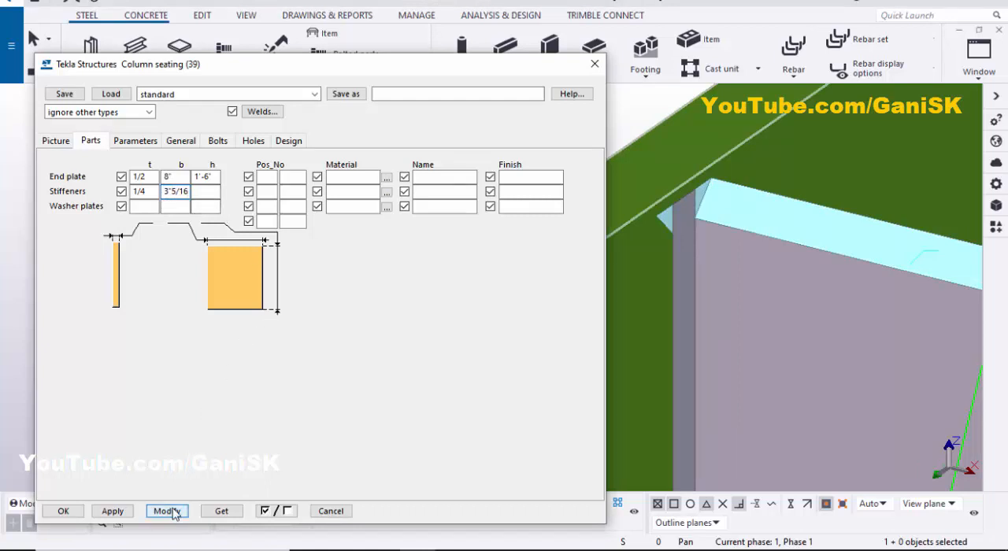
- Examine the resized stiffeners' fit against the beam flange edges, along their full height and at their upper corners
{"action": "scroll", "coordinate": [698, 223], "scroll_direction": "down", "scroll_amount": 3}
{"action": "scroll", "coordinate": [701, 217], "scroll_direction": "up", "scroll_amount": 5}
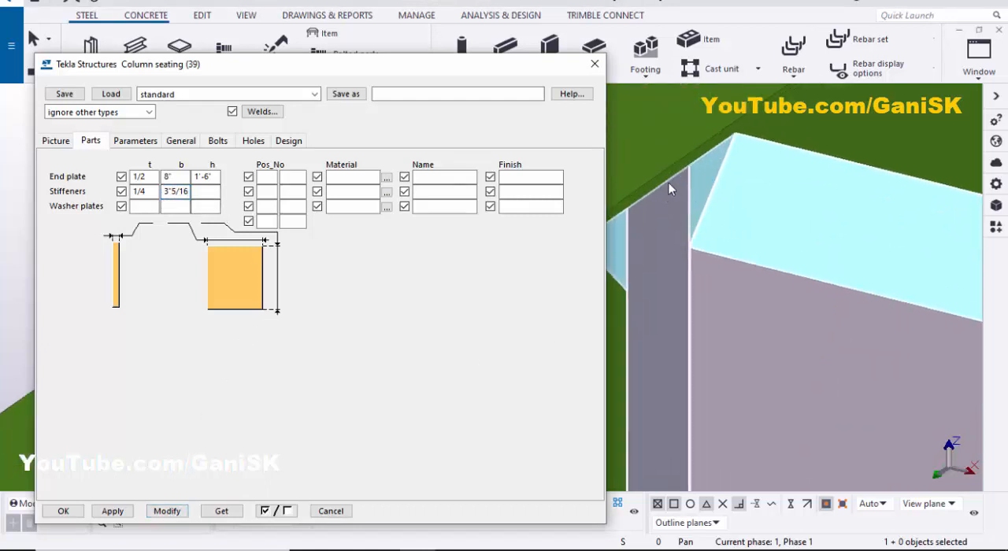
{"action": "scroll", "coordinate": [672, 181], "scroll_direction": "down", "scroll_amount": 6}
{"action": "scroll", "coordinate": [682, 201], "scroll_direction": "down", "scroll_amount": 3}
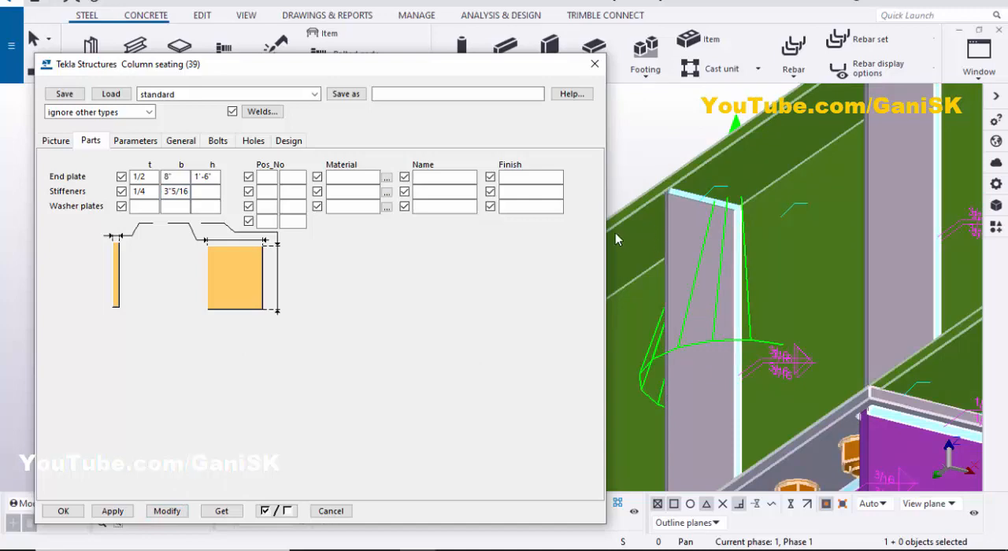
{"action": "scroll", "coordinate": [683, 251], "scroll_direction": "down", "scroll_amount": 2}
{"action": "scroll", "coordinate": [727, 277], "scroll_direction": "down", "scroll_amount": 4}
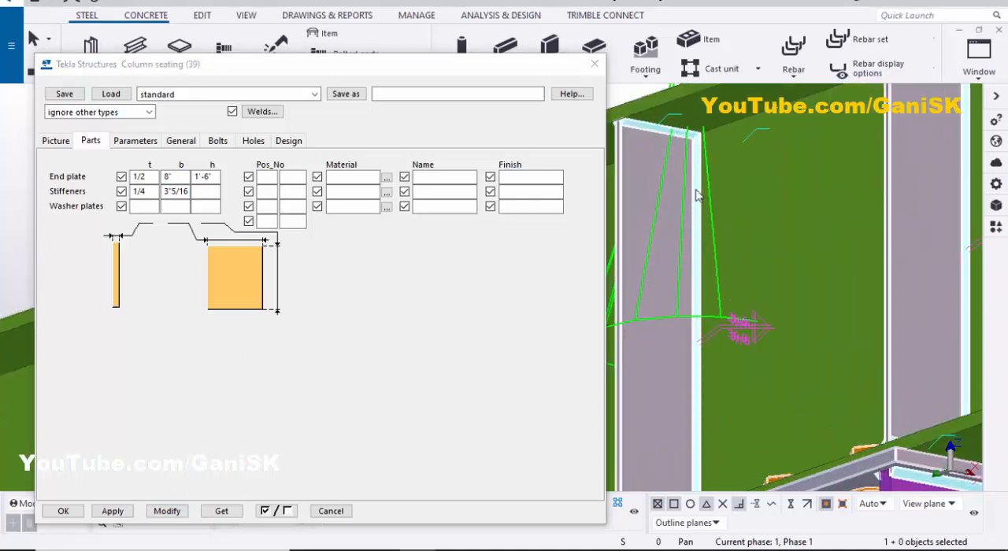
{"action": "scroll", "coordinate": [728, 295], "scroll_direction": "up", "scroll_amount": 2}
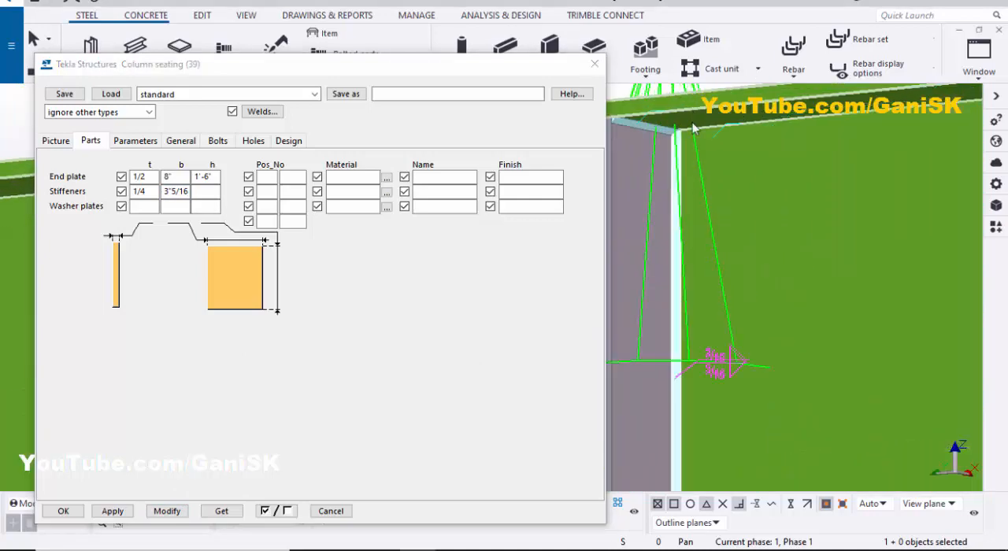
{"action": "middle_click_drag", "start_coordinate": [728, 289], "coordinate": [701, 180], "text": "ctrl"}
{"action": "scroll", "coordinate": [723, 174], "scroll_direction": "up", "scroll_amount": 3}
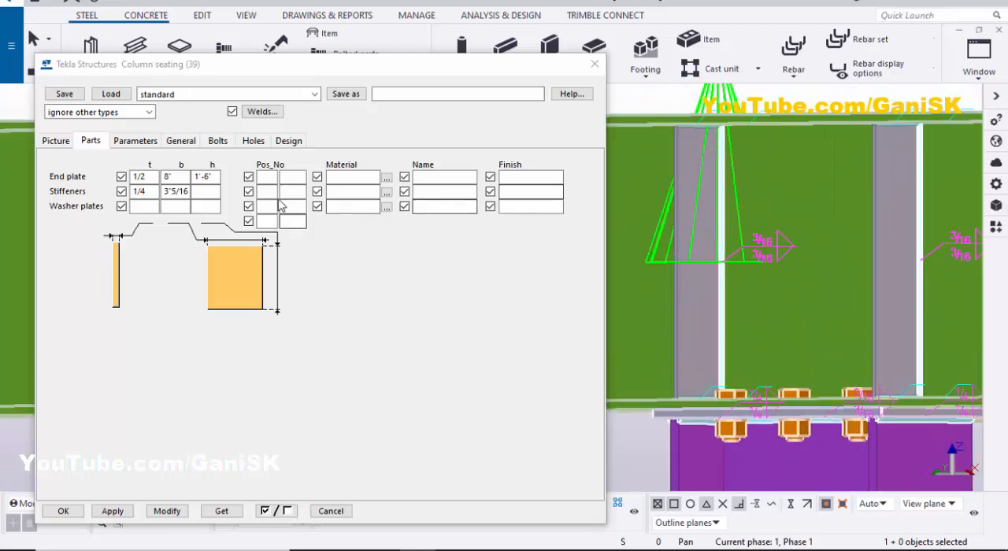
{"action": "left_click", "coordinate": [200, 192]}
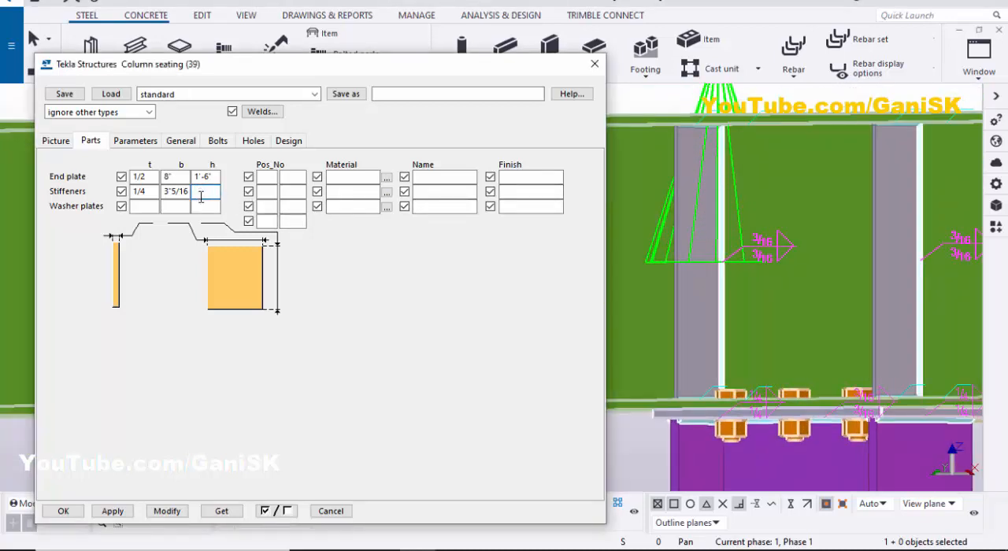
{"action": "scroll", "coordinate": [827, 222], "scroll_direction": "down", "scroll_amount": 3}
{"action": "middle_click_drag", "start_coordinate": [829, 225], "coordinate": [805, 254], "text": "ctrl"}
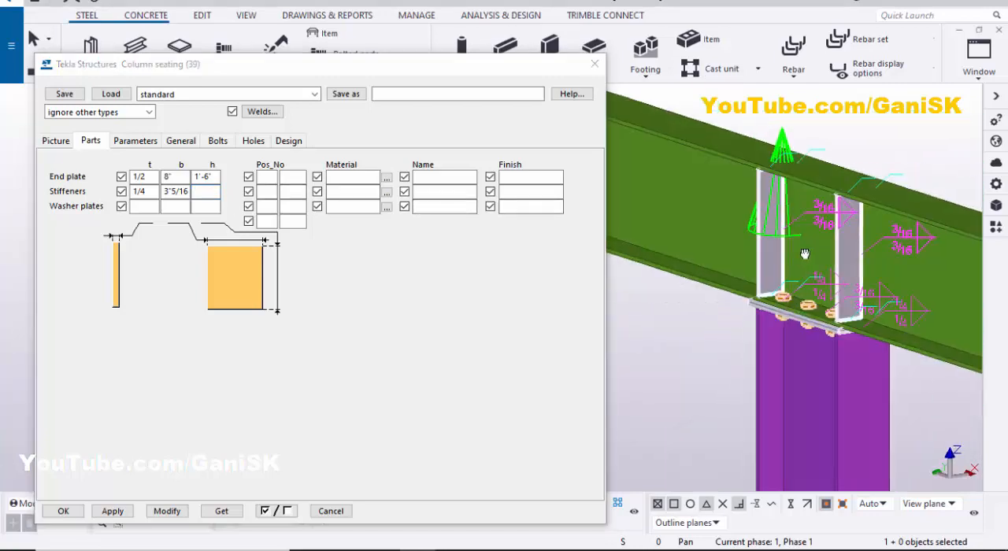
{"action": "scroll", "coordinate": [805, 254], "scroll_direction": "up", "scroll_amount": 6}
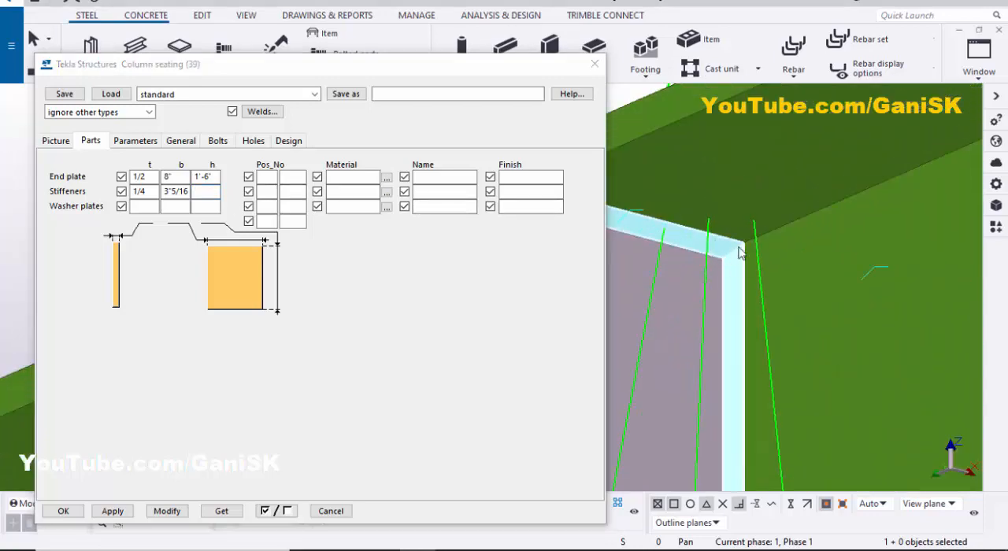
- Set the stiffener corner chamfer type to a straight bevel and open the chamfer's vertical dimension for editing
{"action": "left_click", "coordinate": [134, 140]}
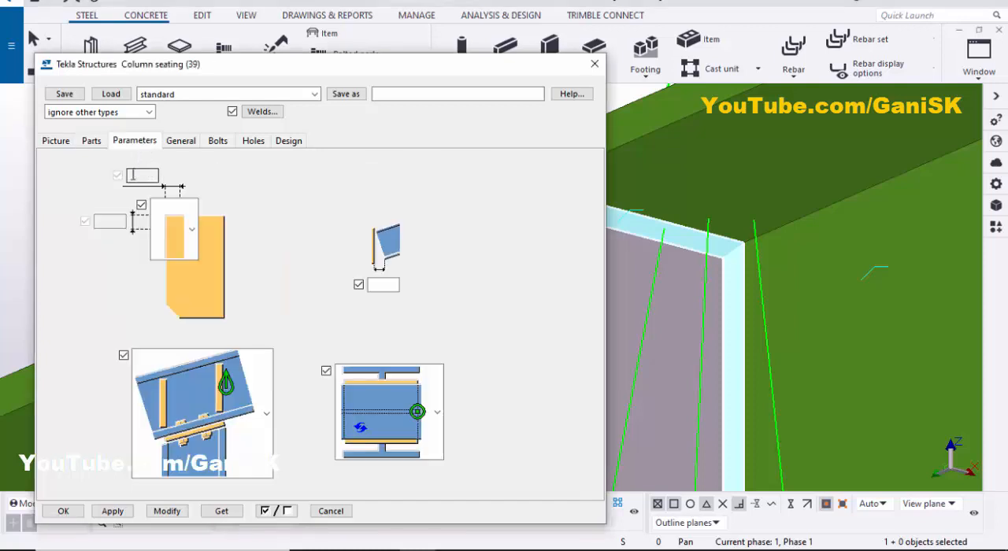
{"action": "scroll", "coordinate": [712, 260], "scroll_direction": "up", "scroll_amount": 2}
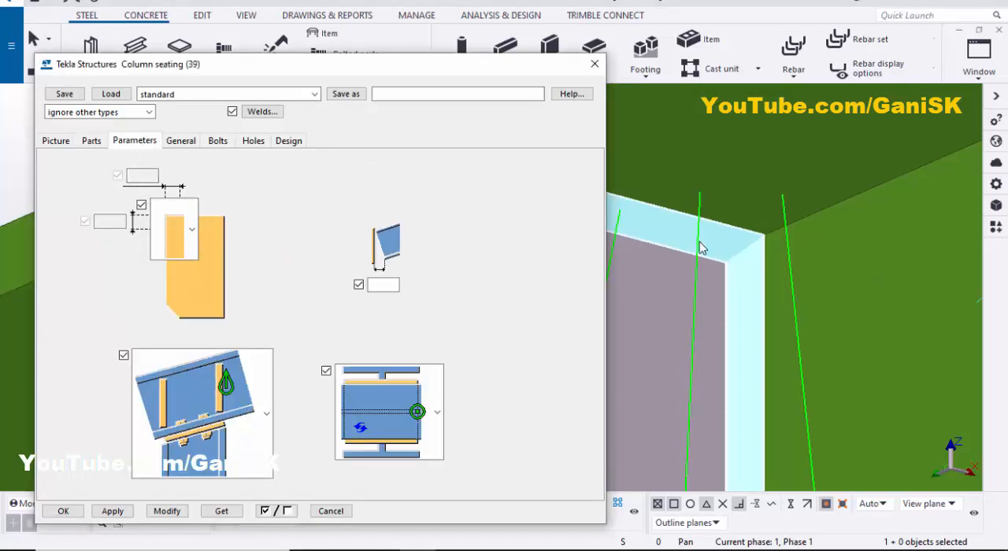
{"action": "scroll", "coordinate": [629, 269], "scroll_direction": "down", "scroll_amount": 2}
{"action": "scroll", "coordinate": [697, 282], "scroll_direction": "down", "scroll_amount": 2}
{"action": "middle_click_drag", "start_coordinate": [697, 281], "coordinate": [693, 235]}
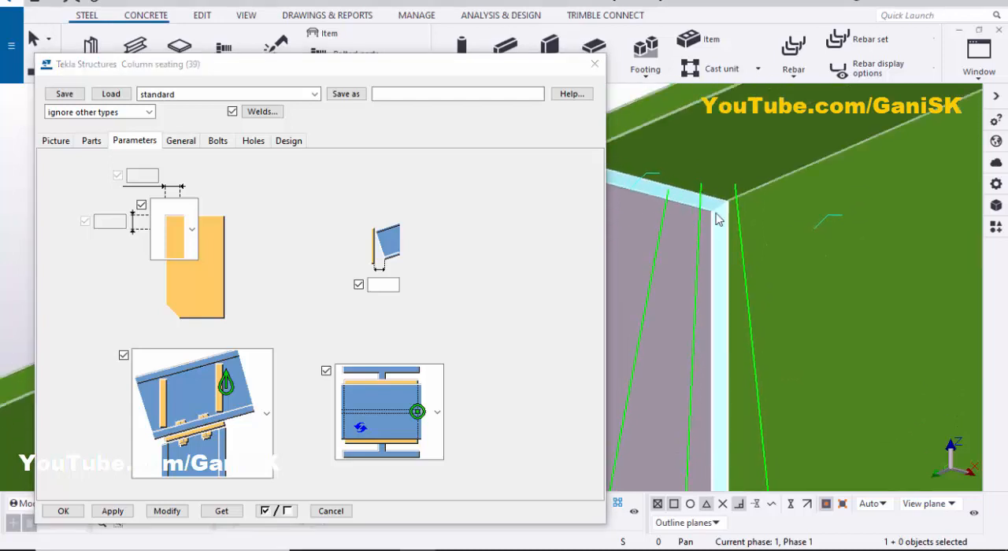
{"action": "left_click", "coordinate": [192, 229]}
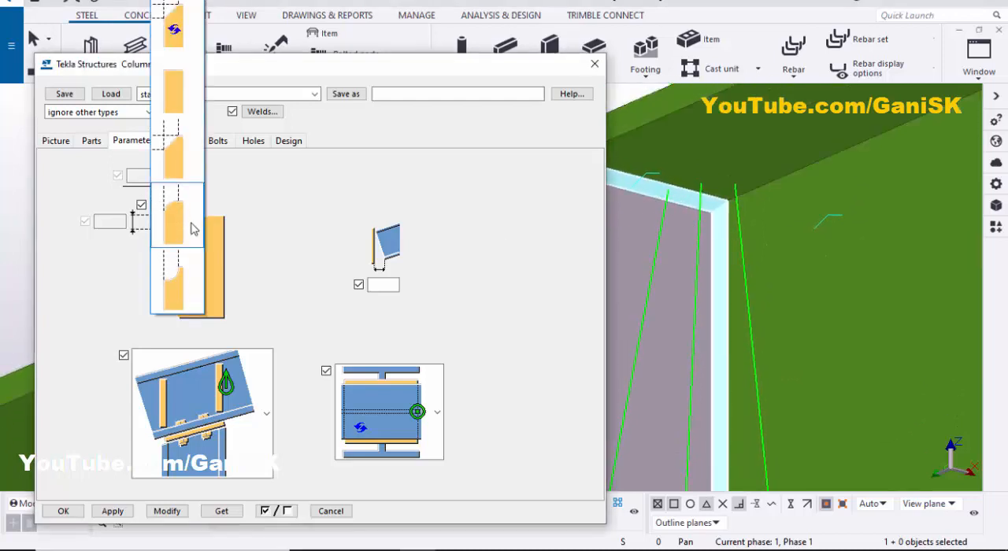
{"action": "left_click", "coordinate": [174, 144]}
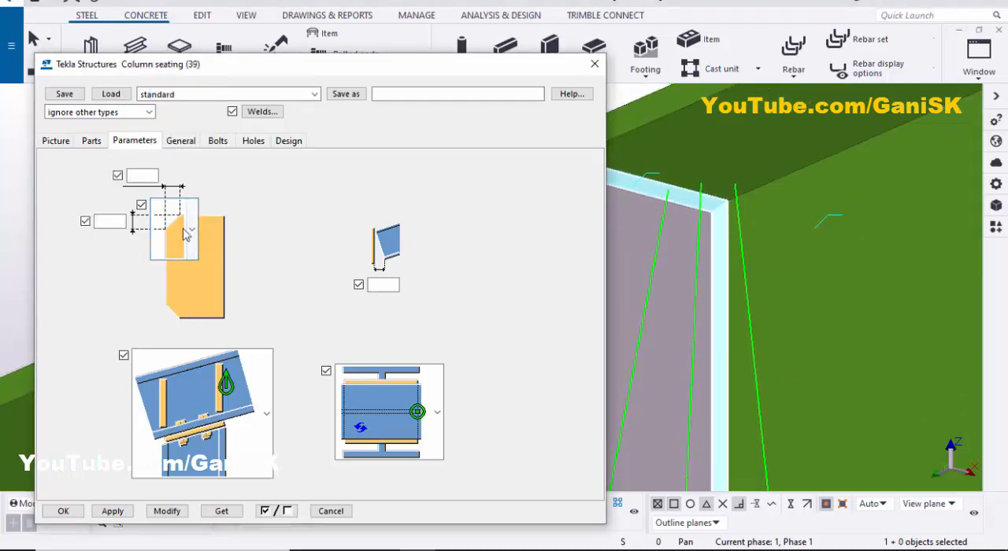
{"action": "left_click", "coordinate": [100, 221]}
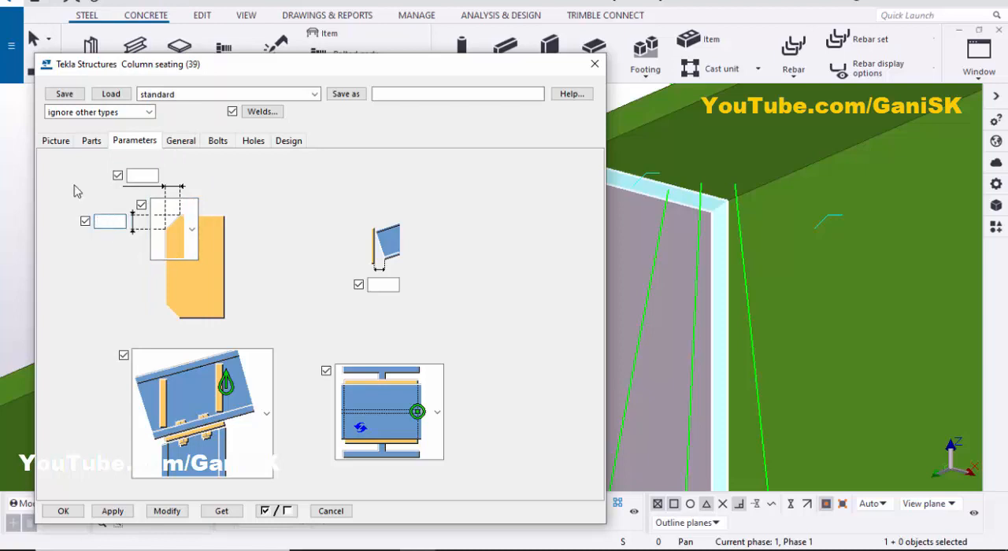